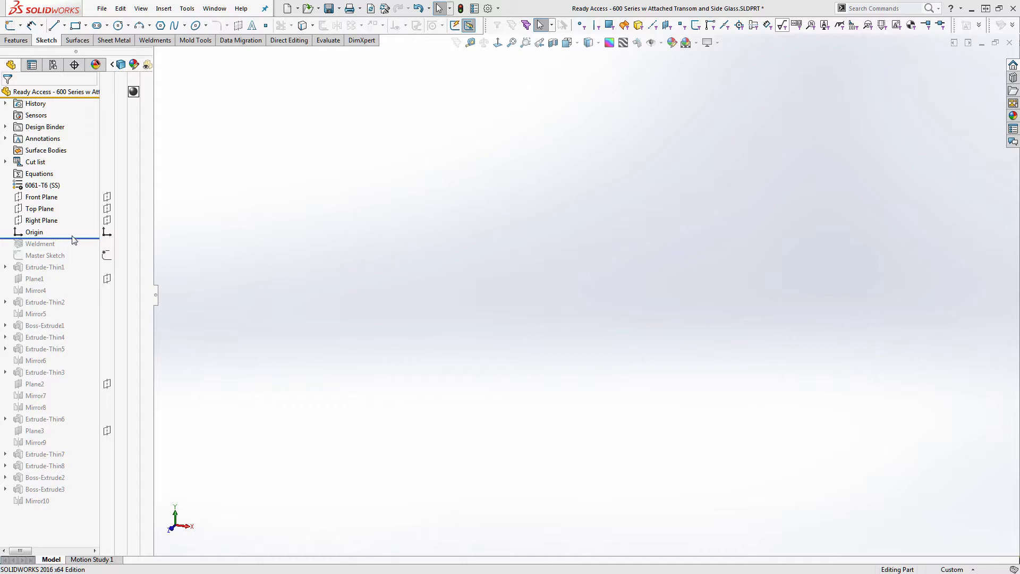
Roll the feature history forward past Weldment and Master Sketch, and show the master sketch
{"action": "left_click", "coordinate": [76, 239]}
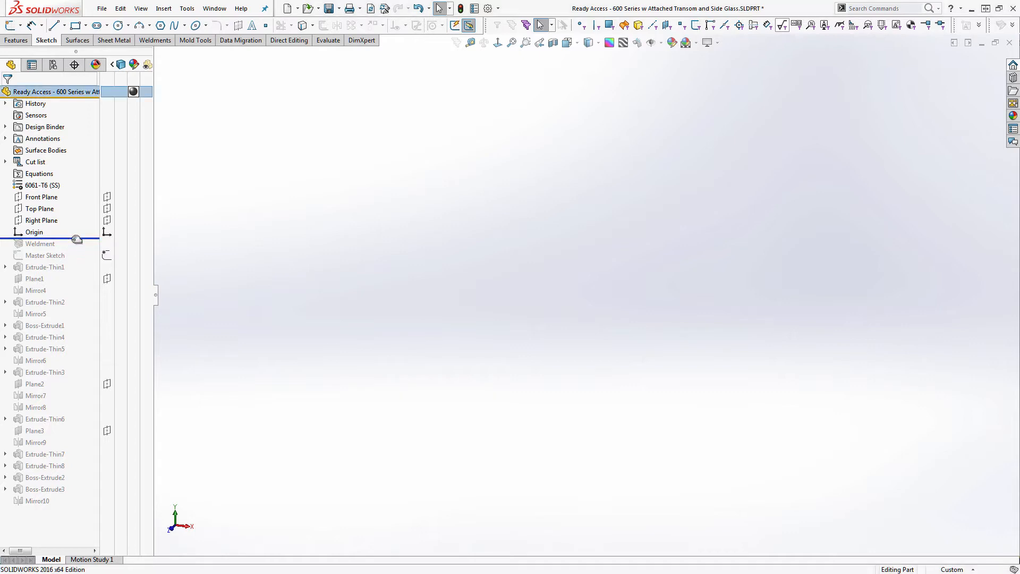
{"action": "left_click_drag", "start_coordinate": [77, 239], "coordinate": [79, 243]}
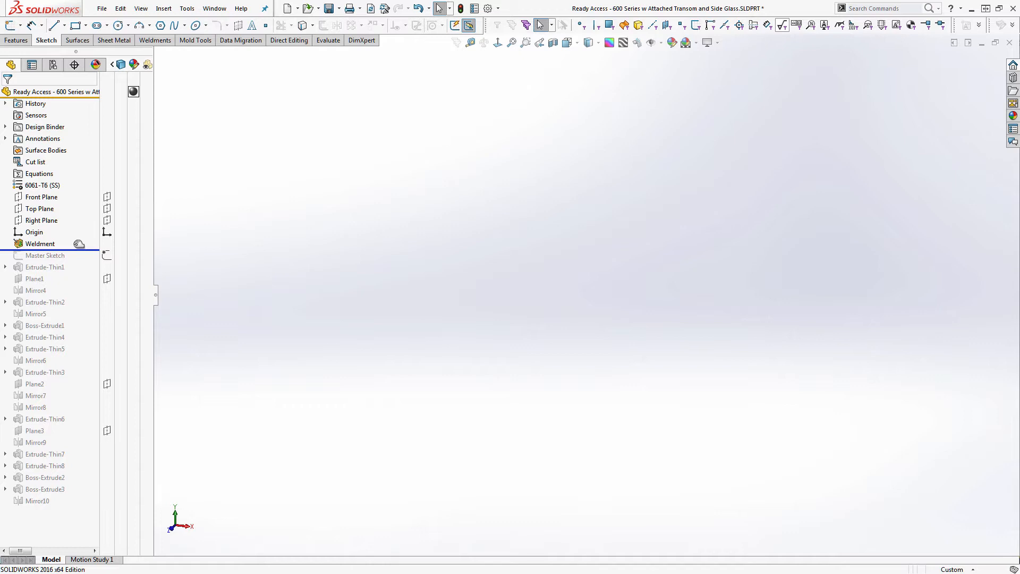
{"action": "mouse_move", "coordinate": [83, 250]}
{"action": "left_mouse_down"}
{"action": "mouse_move", "coordinate": [71, 245]}
{"action": "mouse_move", "coordinate": [77, 262]}
{"action": "left_mouse_up"}
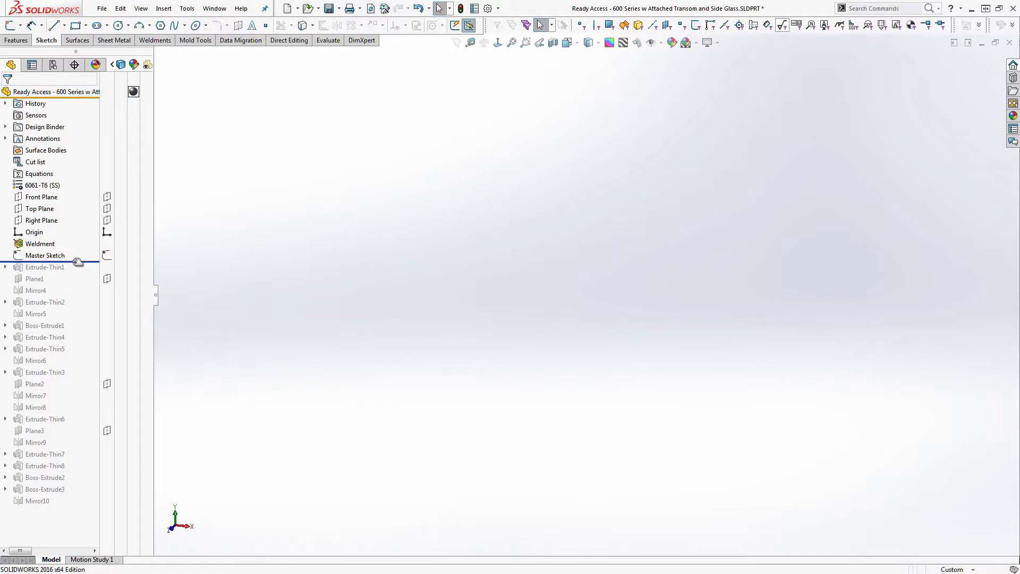
{"action": "left_click", "coordinate": [49, 256]}
{"action": "left_click", "coordinate": [982, 277]}
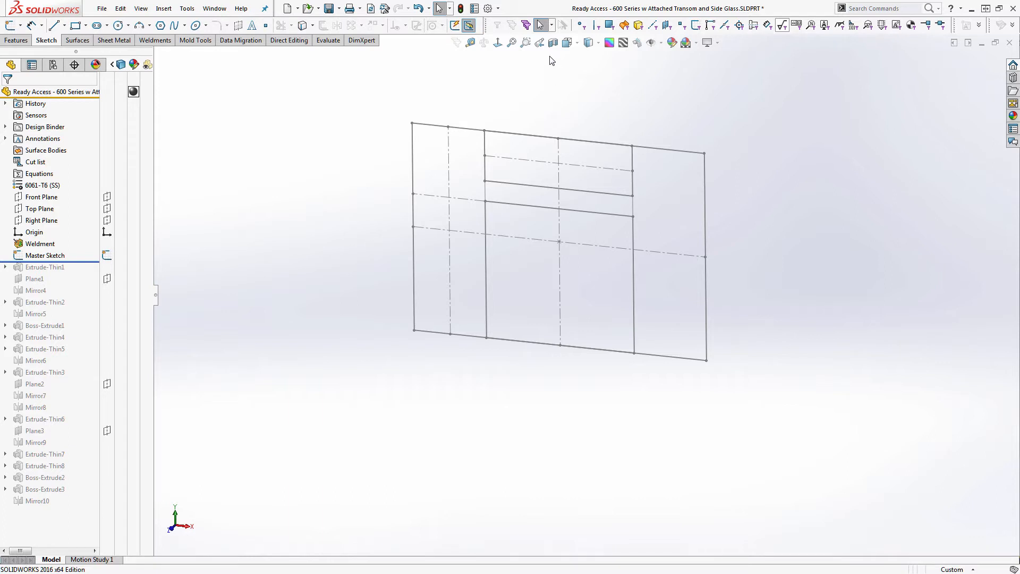
View the master sketch face-on and examine its dimensions and the features that depend on it
{"action": "left_click", "coordinate": [500, 43]}
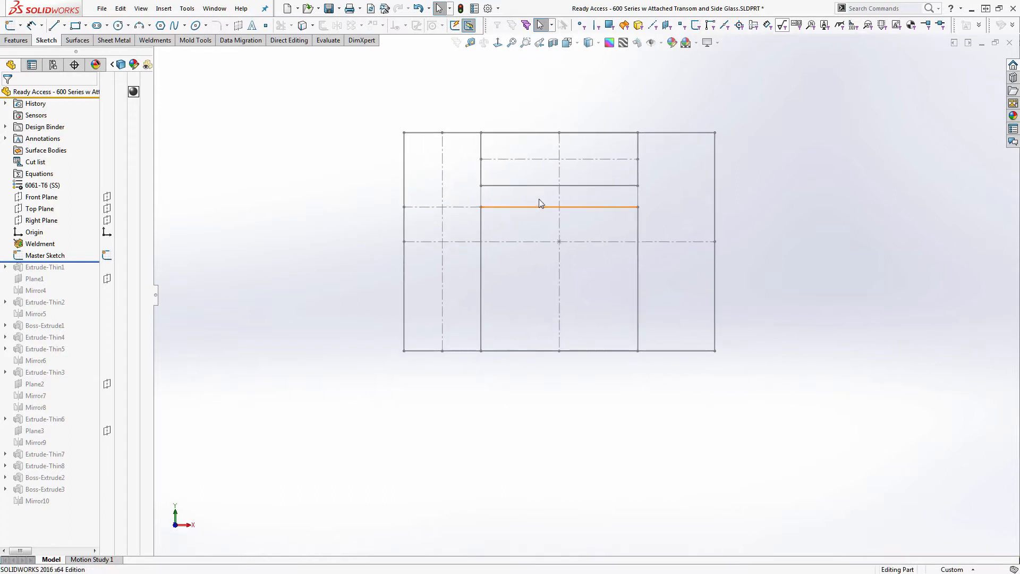
{"action": "scroll", "coordinate": [575, 171], "scroll_direction": "down", "scroll_amount": 3}
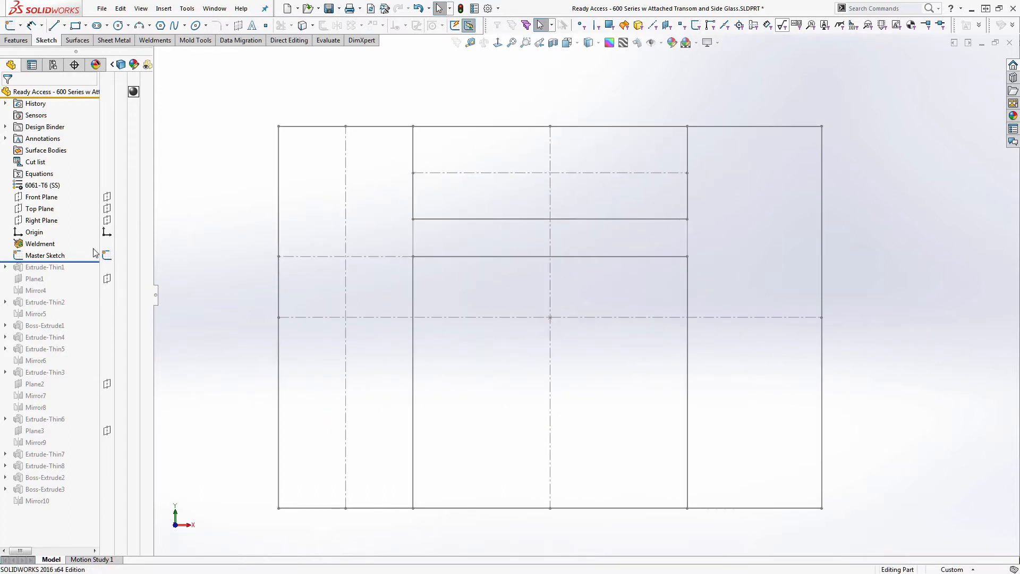
{"action": "left_click", "coordinate": [63, 257]}
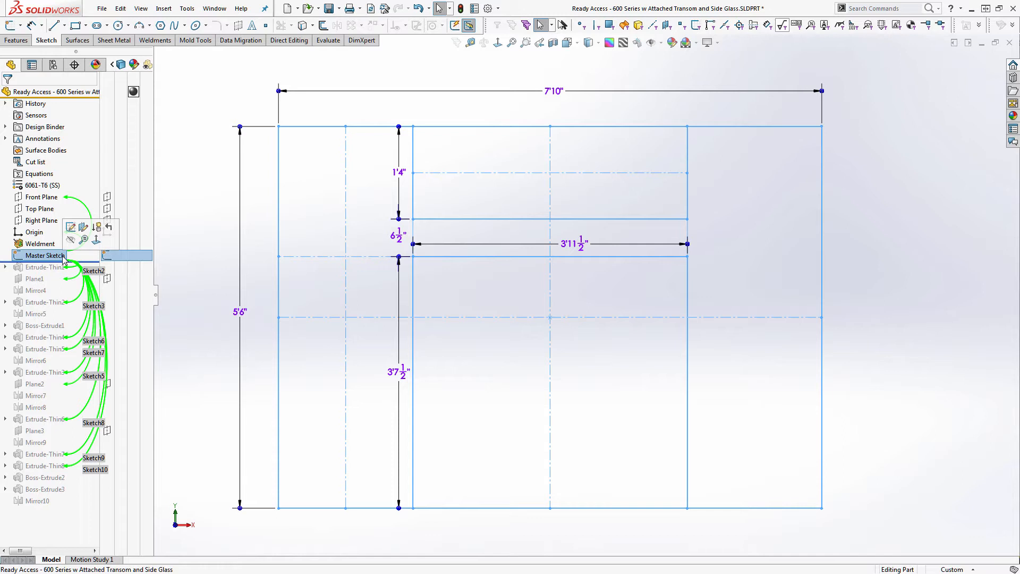
{"action": "left_click", "coordinate": [94, 263]}
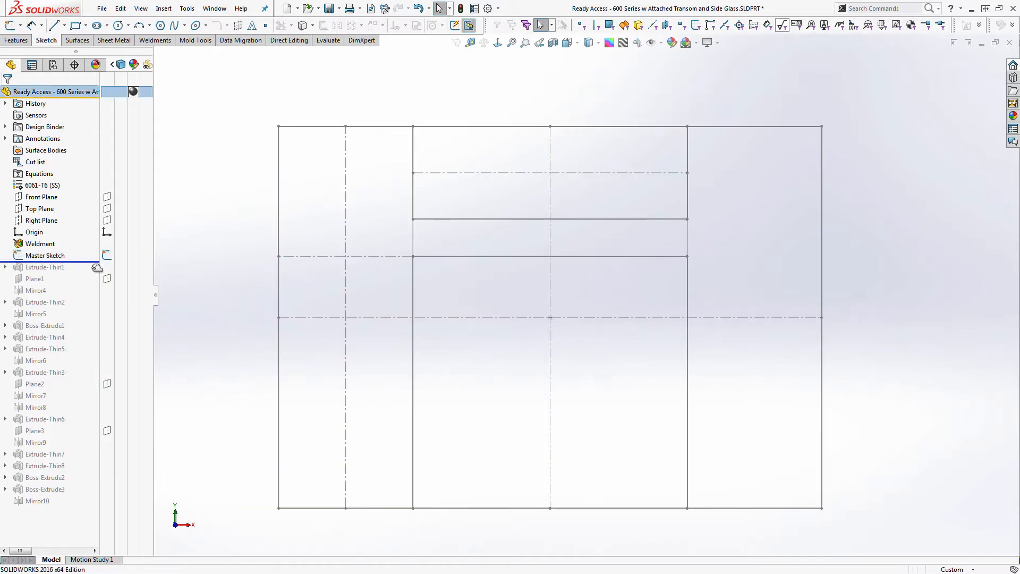
Roll the history forward past Extrude-Thin1 and display the post with hidden lines removed
{"action": "left_click_drag", "start_coordinate": [94, 261], "coordinate": [96, 273]}
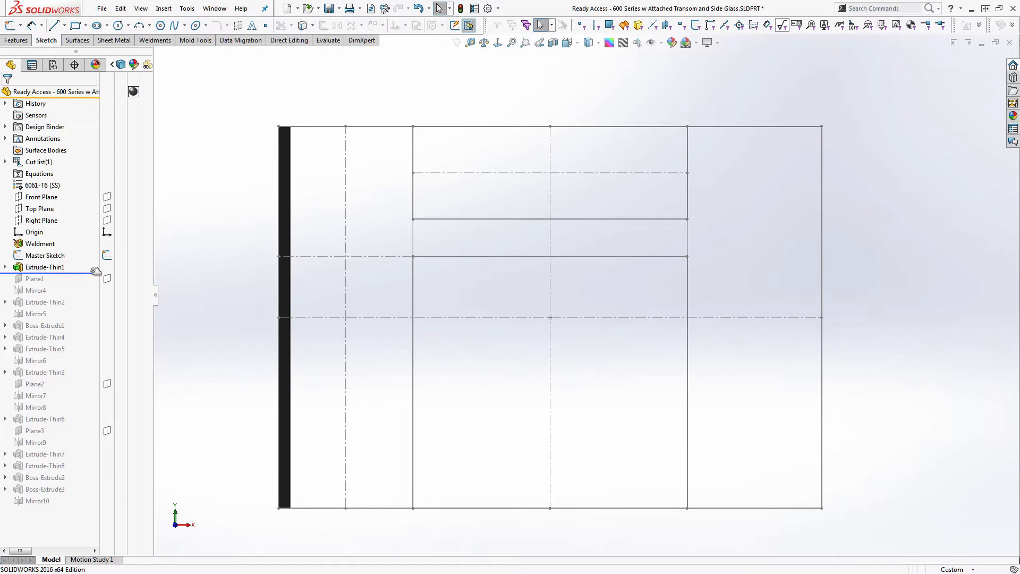
{"action": "middle_click_drag", "start_coordinate": [174, 276], "coordinate": [131, 337]}
{"action": "scroll", "coordinate": [337, 107], "scroll_direction": "down", "scroll_amount": 4}
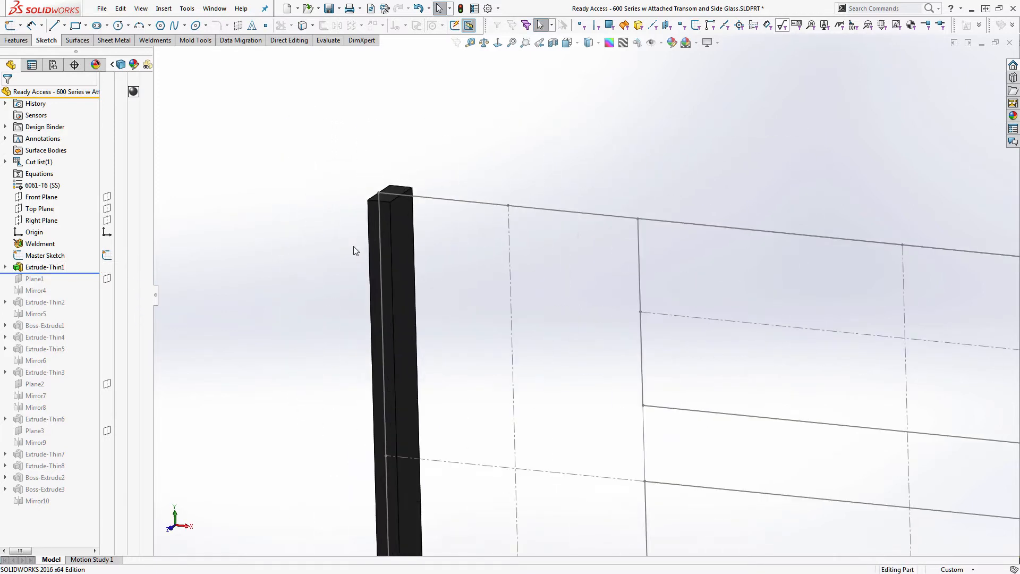
{"action": "scroll", "coordinate": [420, 220], "scroll_direction": "down", "scroll_amount": 3}
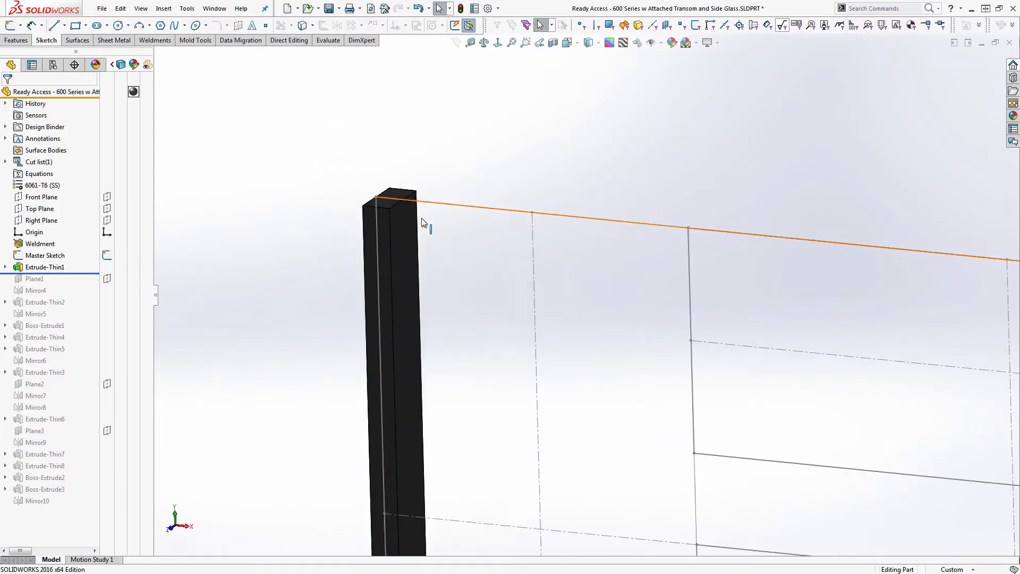
{"action": "left_click", "coordinate": [587, 42]}
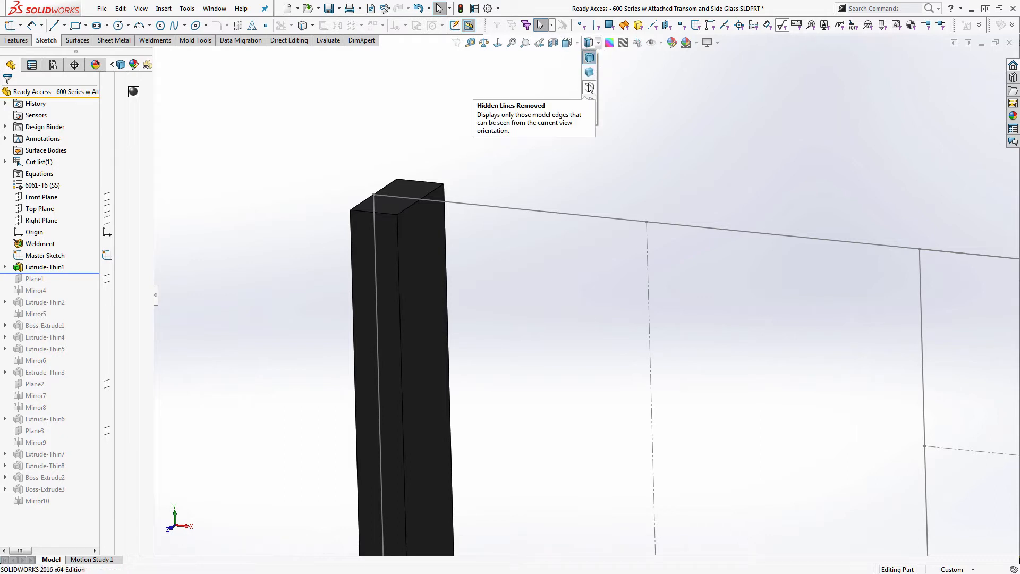
{"action": "left_click", "coordinate": [589, 88]}
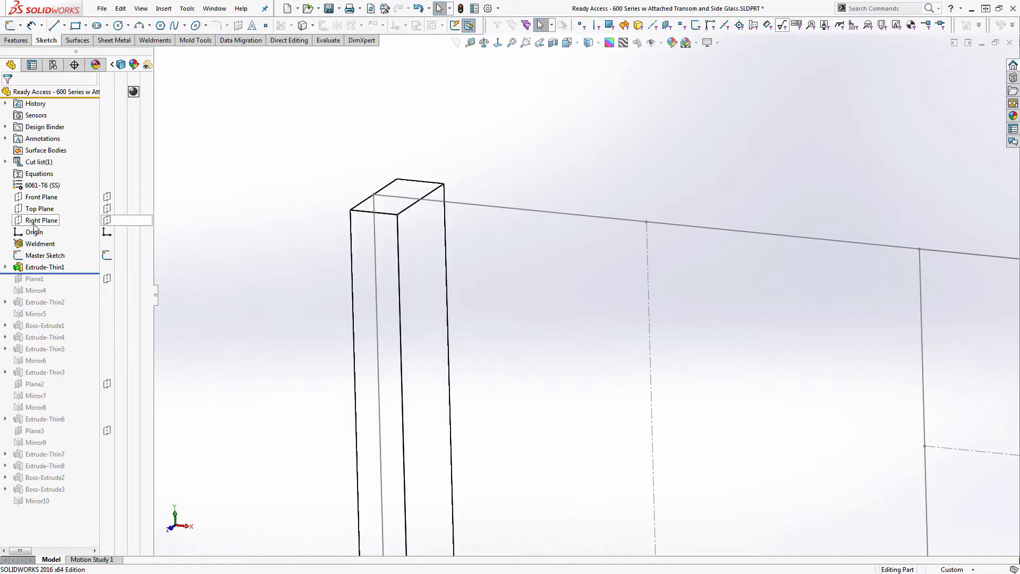
Review the Extrude-Thin1 definition, including its mid-plane depth and thin-wall settings, without changing anything
{"action": "scroll", "coordinate": [562, 428], "scroll_direction": "up", "scroll_amount": 3}
{"action": "scroll", "coordinate": [437, 273], "scroll_direction": "down", "scroll_amount": 2}
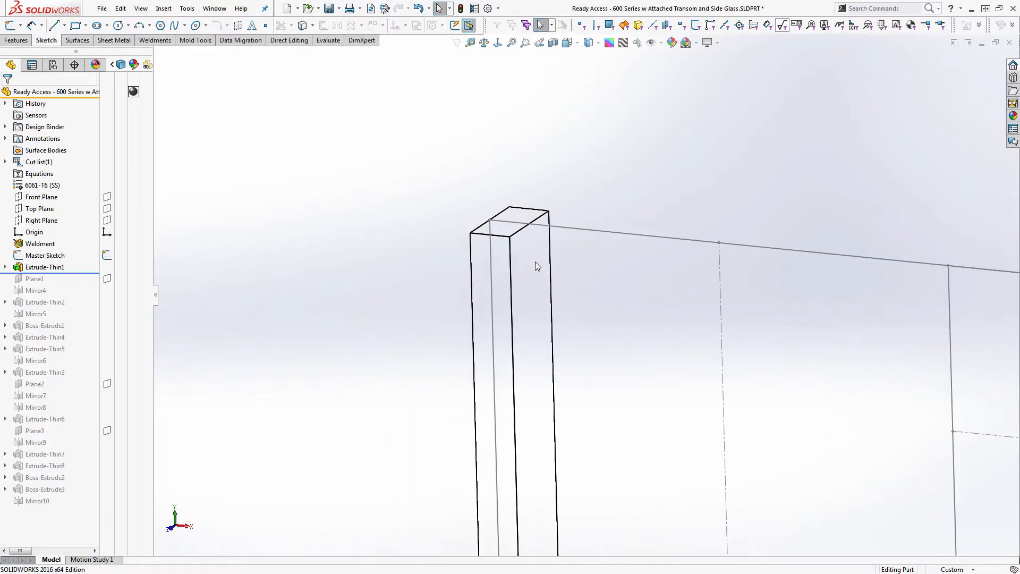
{"action": "scroll", "coordinate": [414, 255], "scroll_direction": "up", "scroll_amount": 9}
{"action": "scroll", "coordinate": [635, 437], "scroll_direction": "down", "scroll_amount": 4}
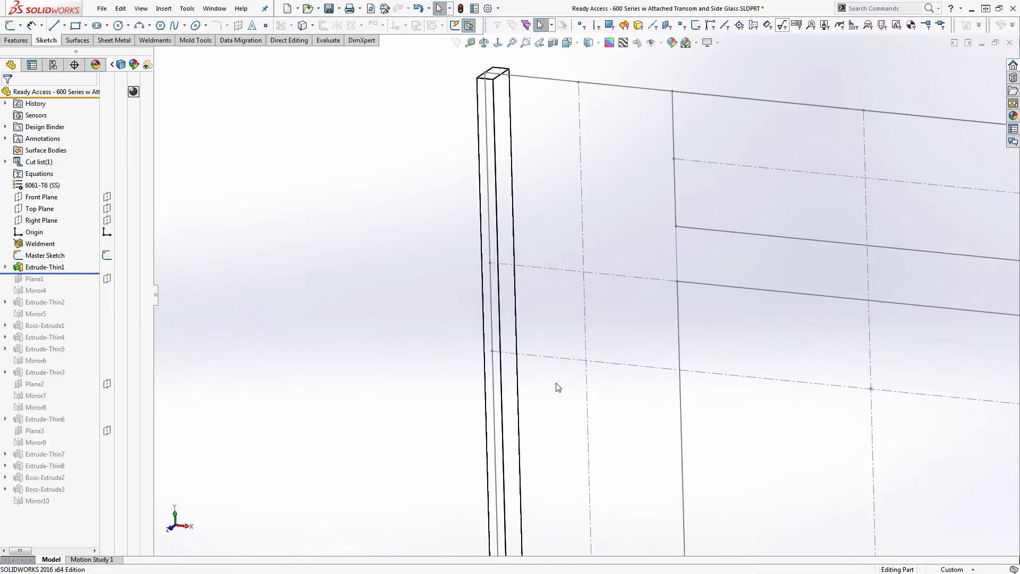
{"action": "right_click", "coordinate": [55, 272]}
{"action": "left_click", "coordinate": [68, 248]}
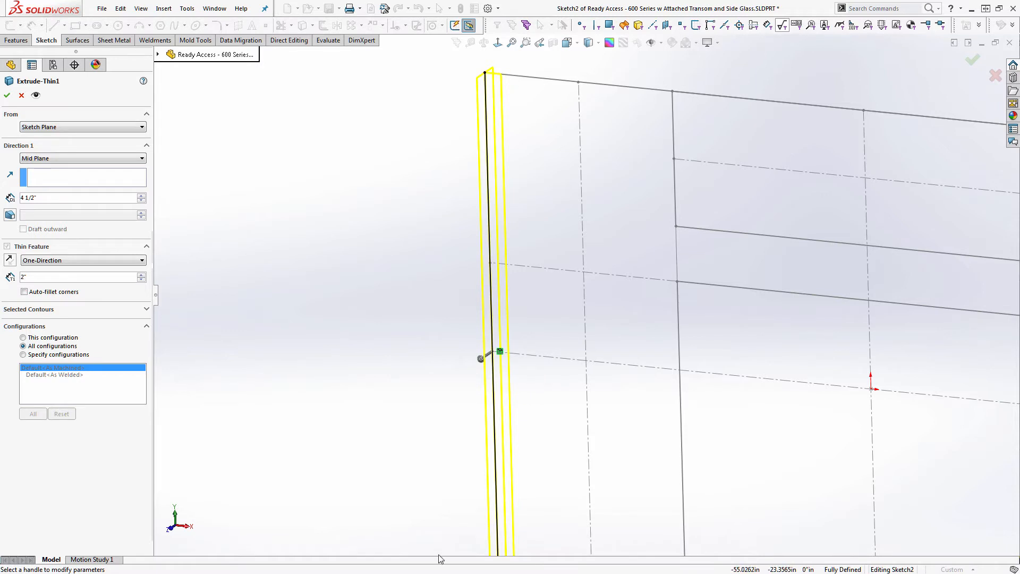
{"action": "left_click", "coordinate": [7, 95]}
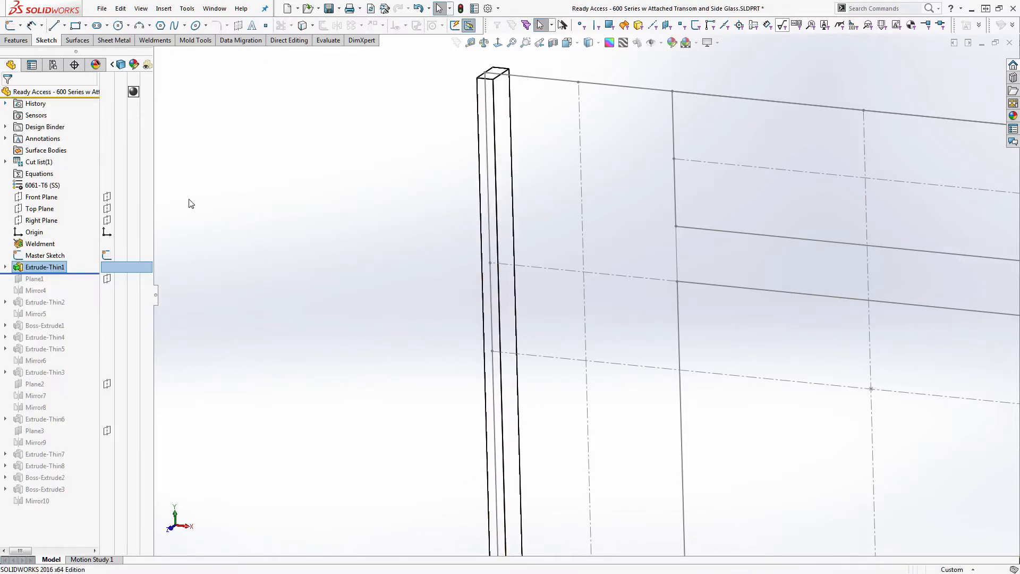
Hide the master sketch and view the whole Extrude-Thin1 post on its own
{"action": "left_click", "coordinate": [107, 257]}
{"action": "key", "text": "f"}
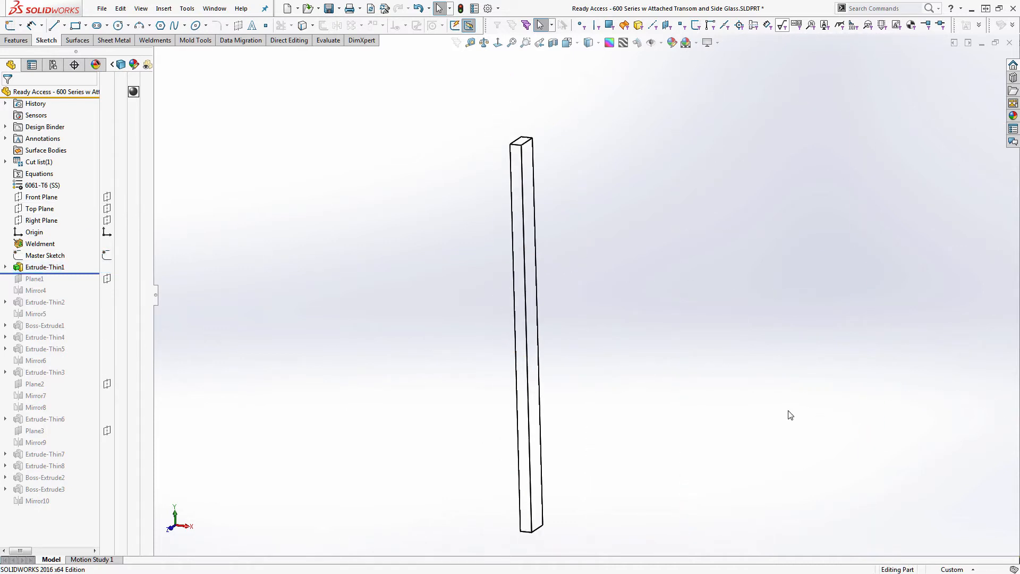
{"action": "middle_click_drag", "start_coordinate": [638, 396], "coordinate": [617, 349], "text": "ctrl"}
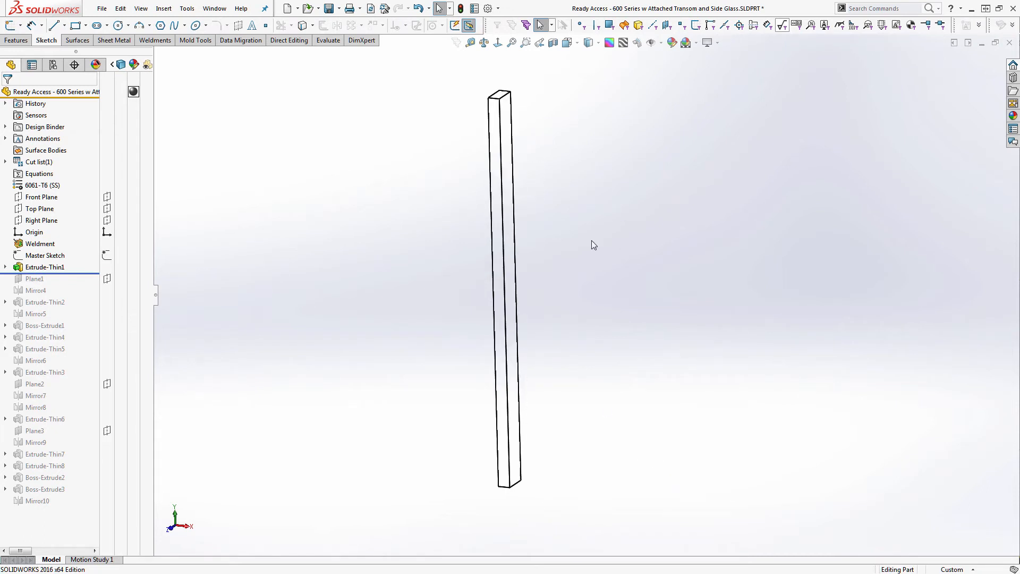
Roll the history forward past Plane1, and show both the master sketch and Plane1
{"action": "left_click", "coordinate": [86, 273]}
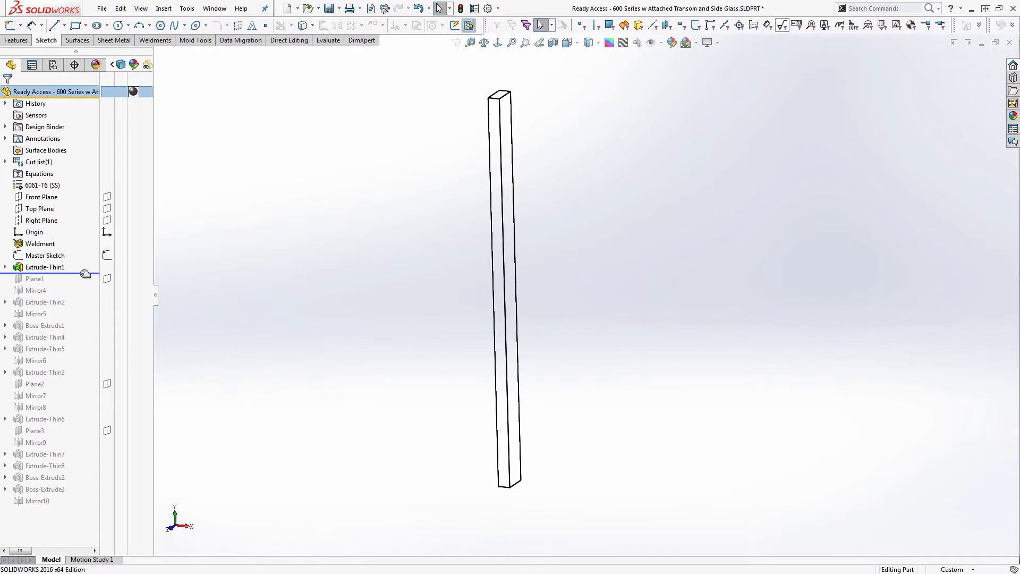
{"action": "left_click_drag", "start_coordinate": [86, 274], "coordinate": [86, 285]}
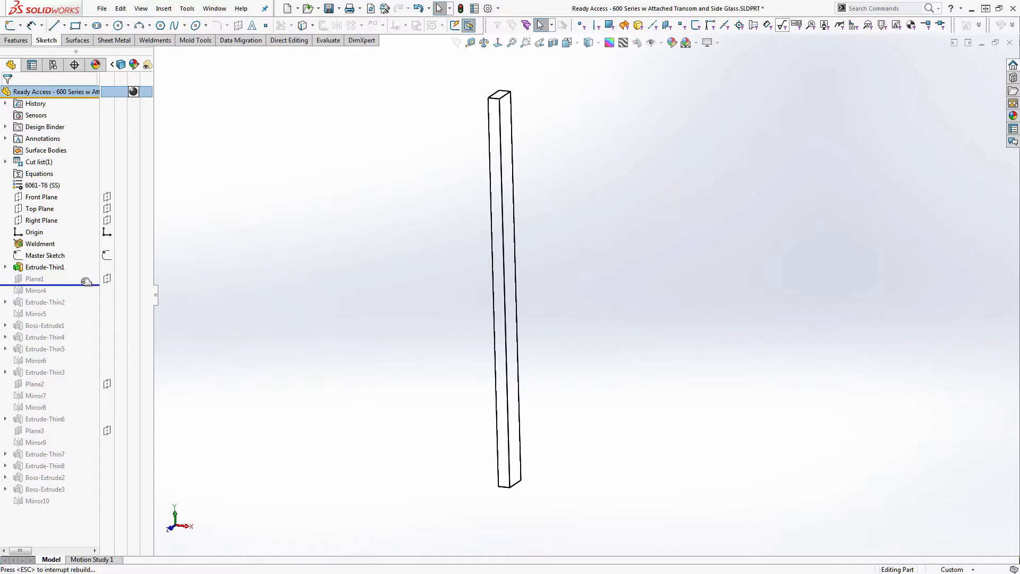
{"action": "left_click", "coordinate": [107, 254]}
{"action": "left_click", "coordinate": [107, 279]}
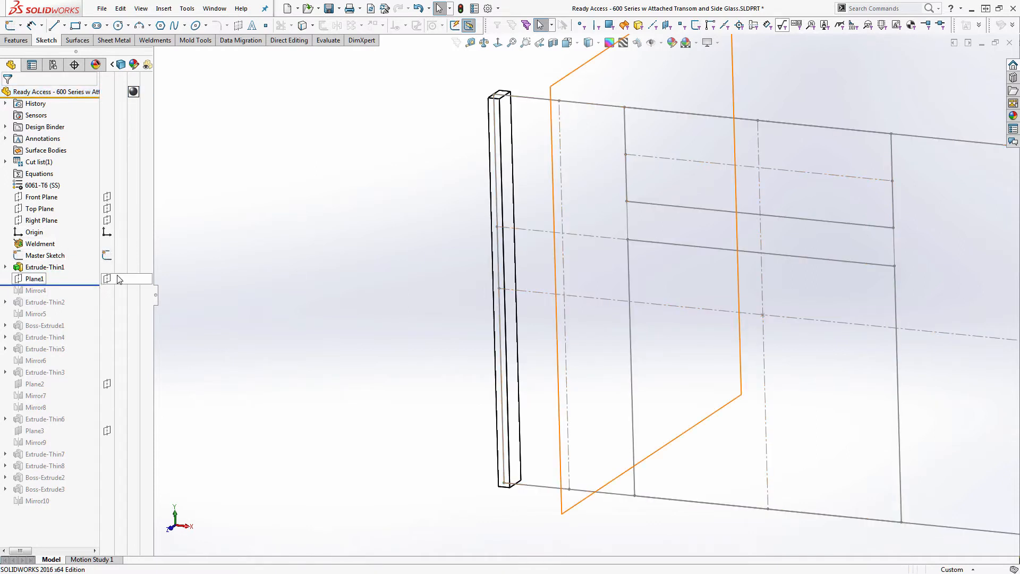
{"action": "left_click", "coordinate": [118, 280]}
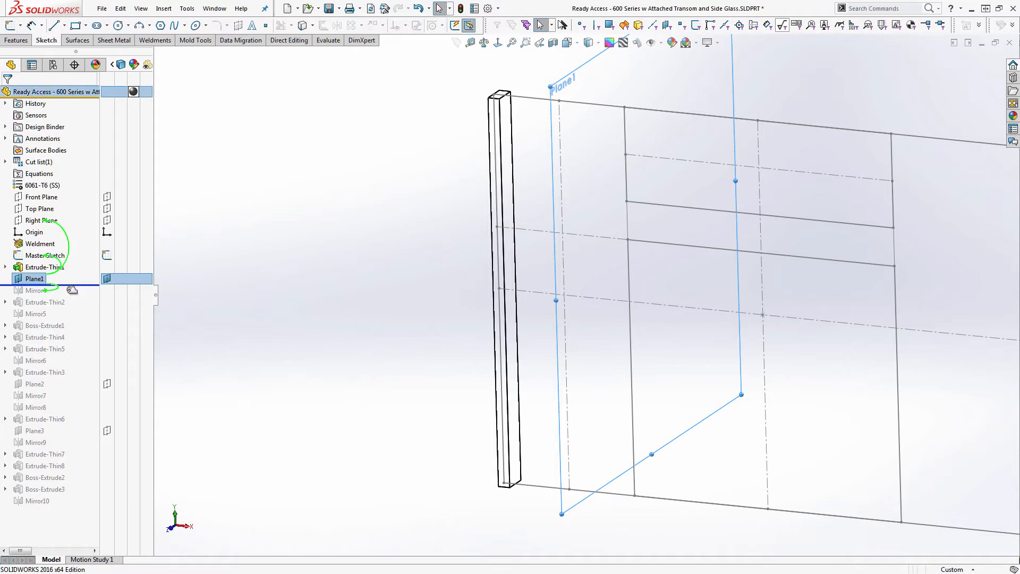
Roll the history forward through Mirror4, Extrude-Thin2 and Mirror5, and hide the master sketch and Plane1
{"action": "left_click_drag", "start_coordinate": [72, 288], "coordinate": [71, 296]}
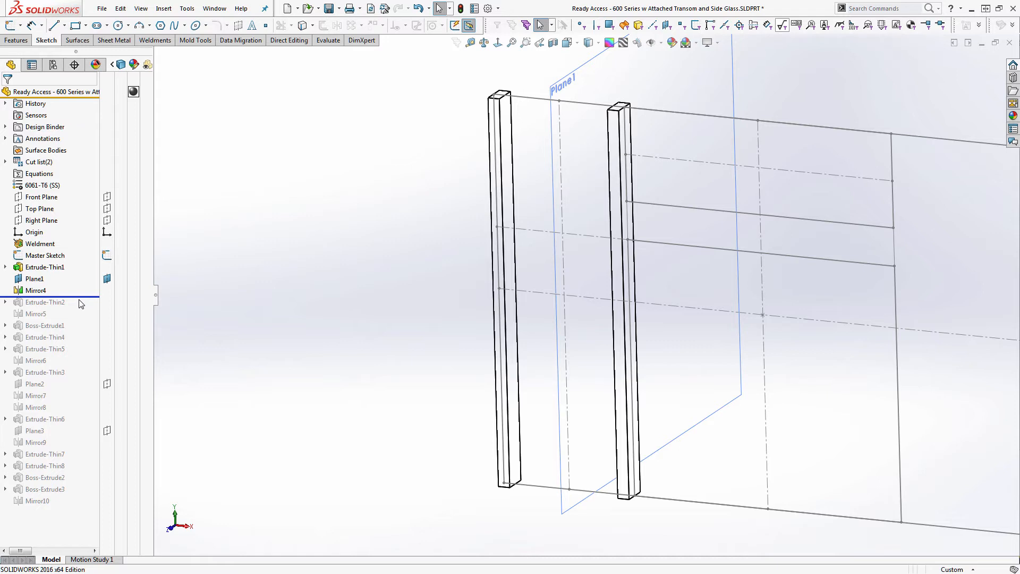
{"action": "left_click_drag", "start_coordinate": [81, 296], "coordinate": [83, 307]}
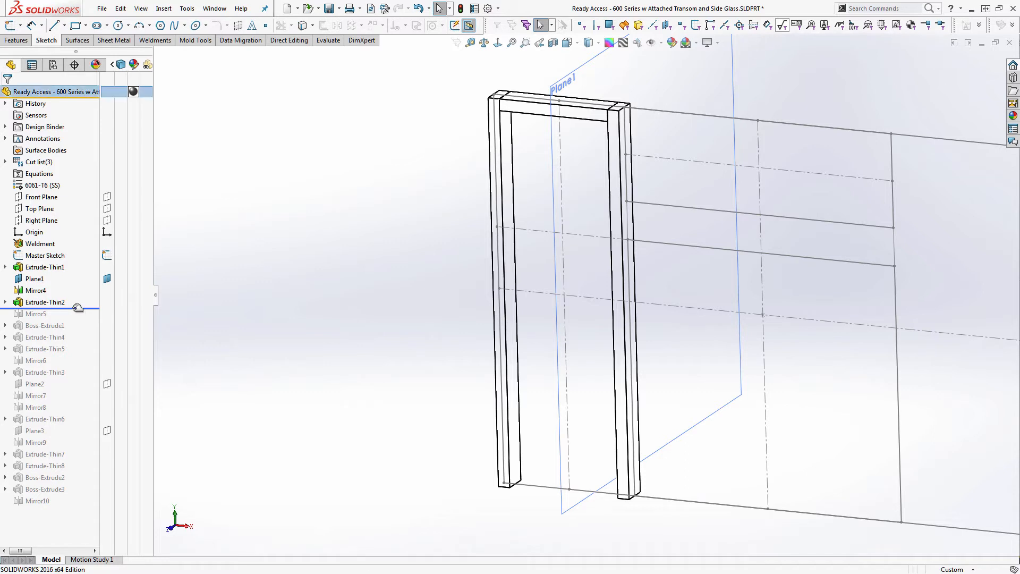
{"action": "left_click_drag", "start_coordinate": [78, 308], "coordinate": [78, 320]}
{"action": "left_click", "coordinate": [107, 255]}
{"action": "left_click", "coordinate": [106, 278]}
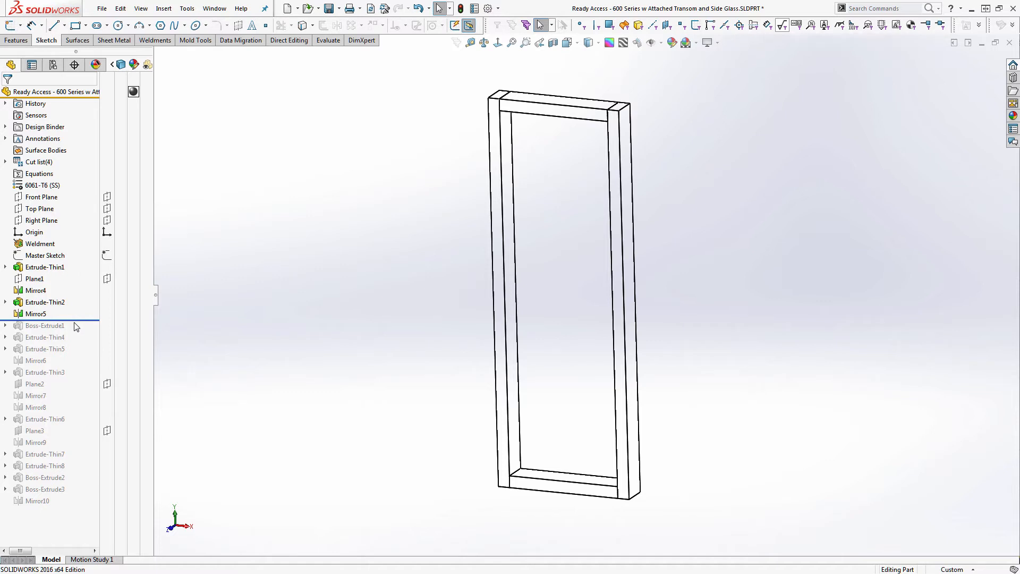
Roll the history forward past Boss-Extrude1, check the glass panel it adds, and display the model shaded with edges
{"action": "left_click_drag", "start_coordinate": [77, 321], "coordinate": [79, 331]}
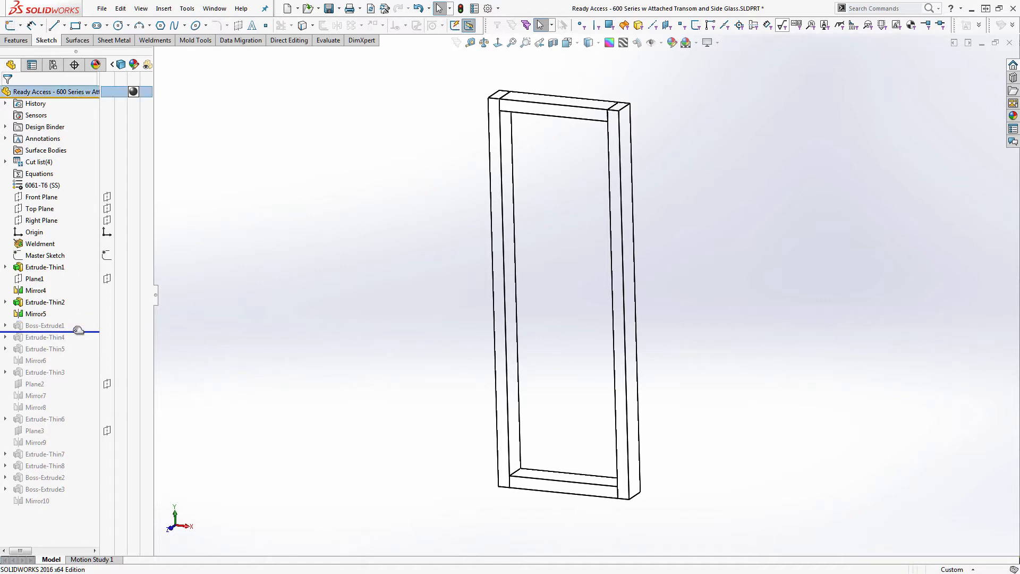
{"action": "left_click", "coordinate": [540, 374]}
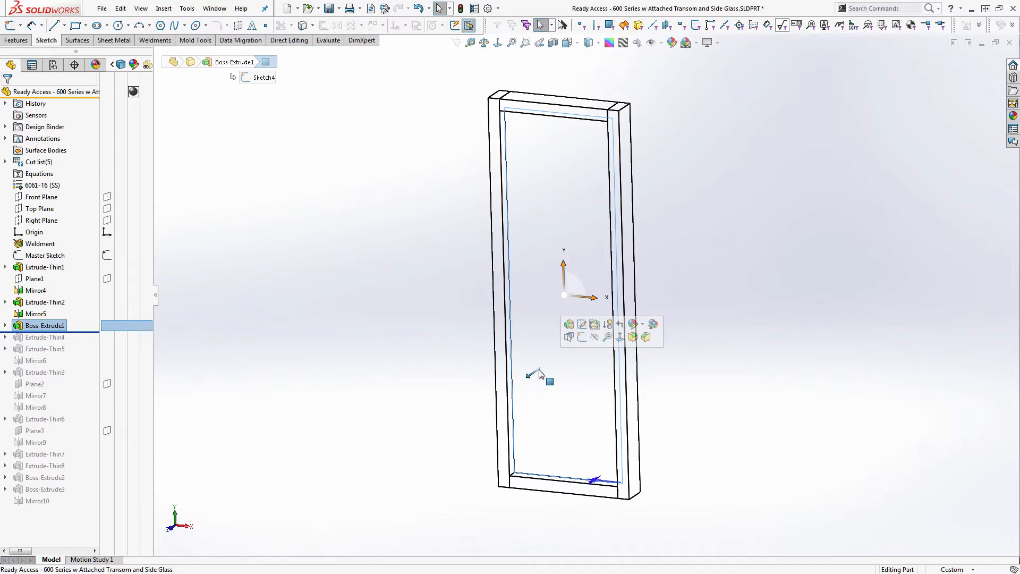
{"action": "left_click", "coordinate": [423, 169]}
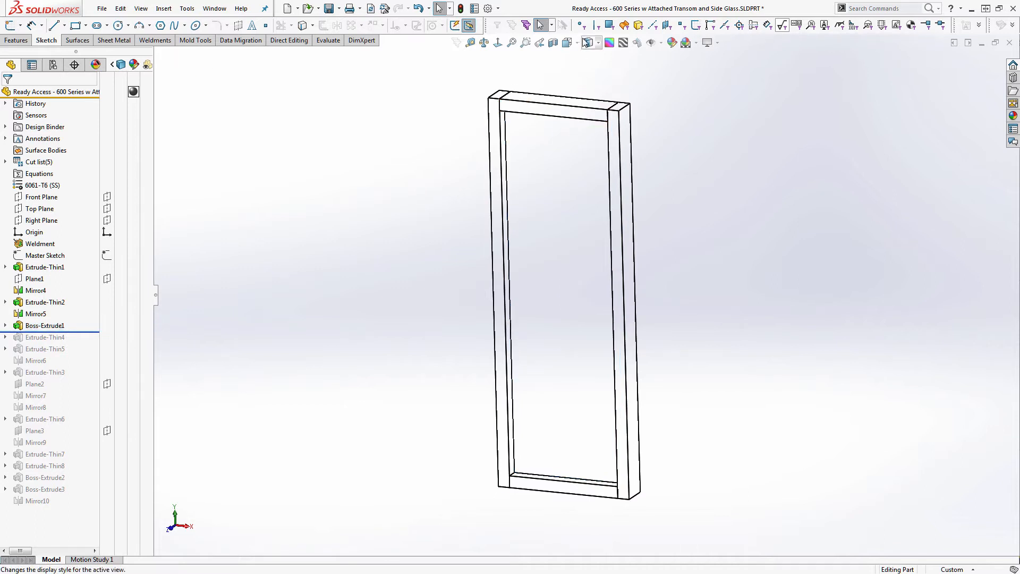
{"action": "left_click", "coordinate": [586, 42]}
{"action": "left_click", "coordinate": [588, 56]}
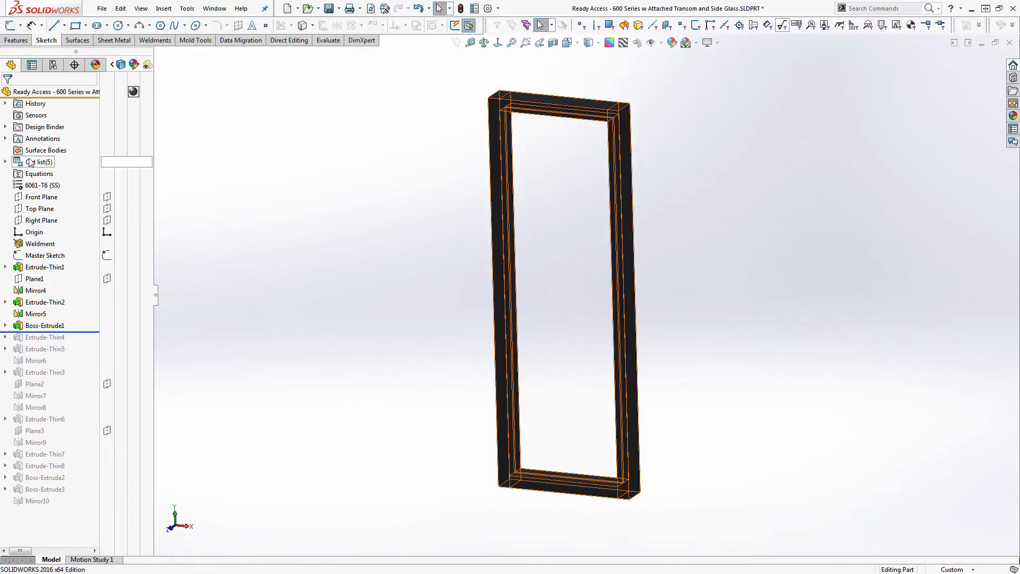
Expand the cut list and find which item the glass panel body belongs to
{"action": "left_click", "coordinate": [5, 162]}
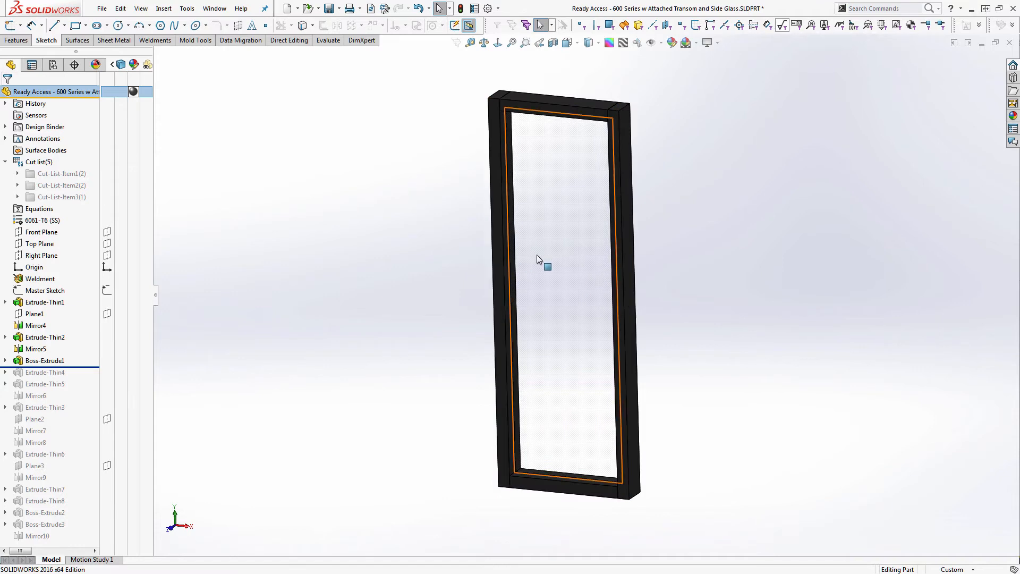
{"action": "left_click", "coordinate": [563, 280]}
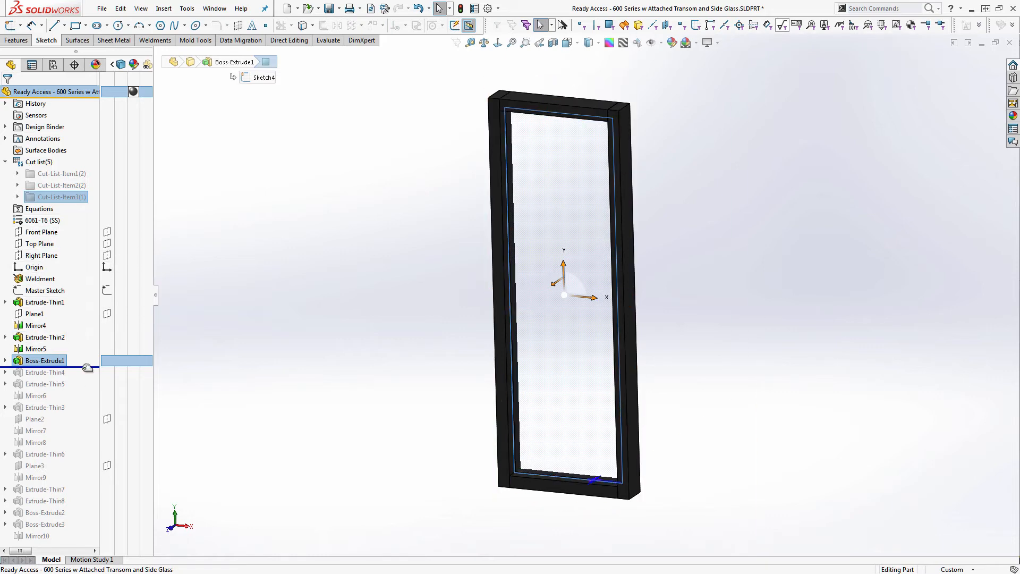
Roll the history forward past Extrude-Thin4 and Extrude-Thin5, and collapse the cut list
{"action": "left_click_drag", "start_coordinate": [83, 368], "coordinate": [49, 390]}
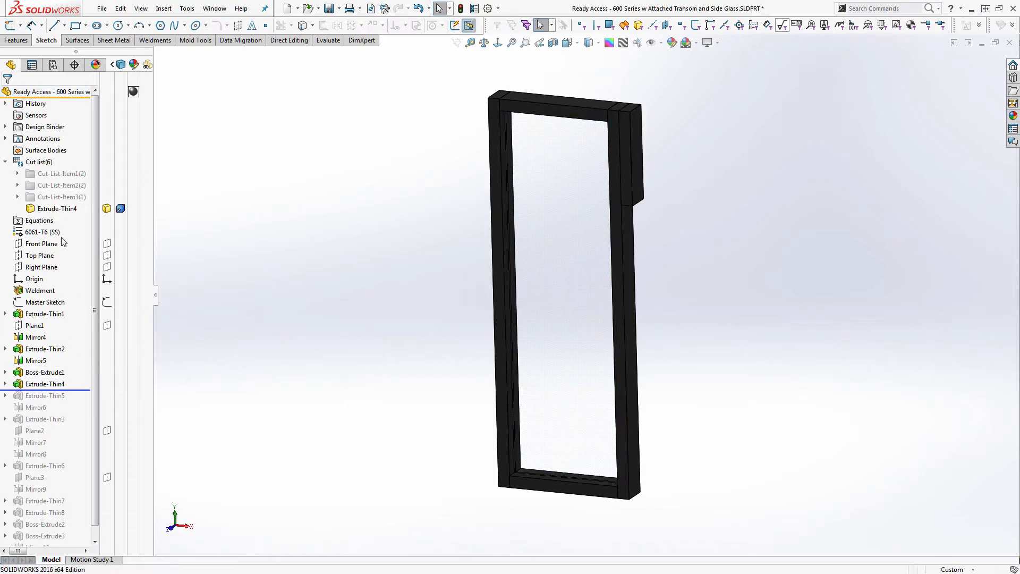
{"action": "left_click", "coordinate": [6, 162]}
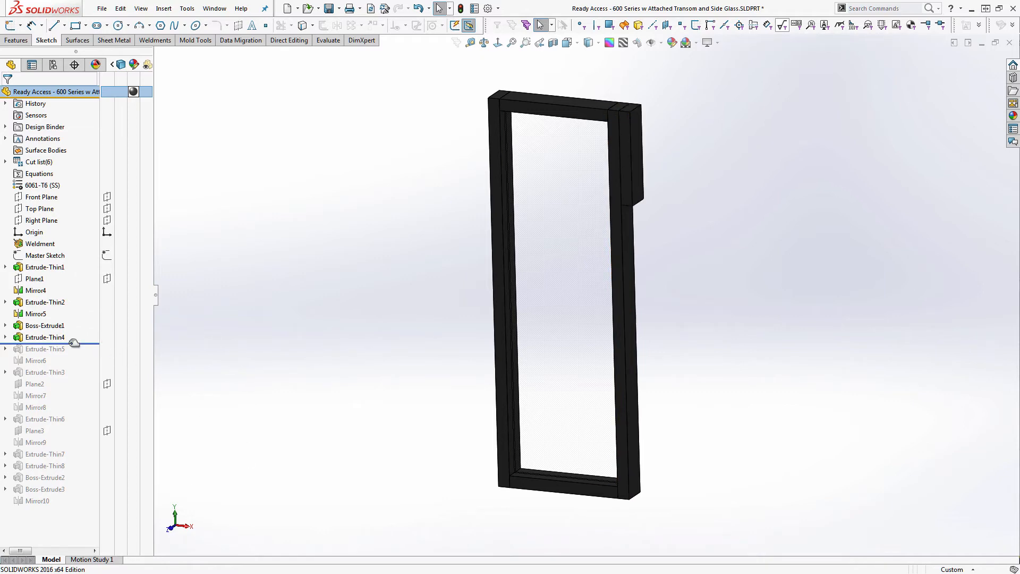
{"action": "left_click_drag", "start_coordinate": [81, 343], "coordinate": [84, 353]}
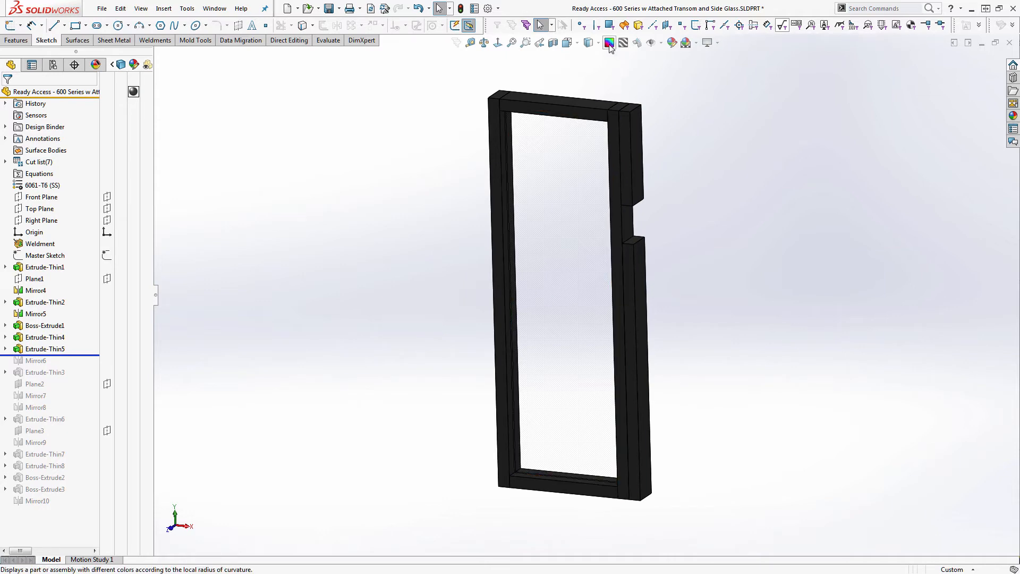
Display the model with hidden lines removed and roll the history forward through Mirror6, Extrude-Thin3, Plane2 and Mirror7
{"action": "left_click", "coordinate": [590, 42]}
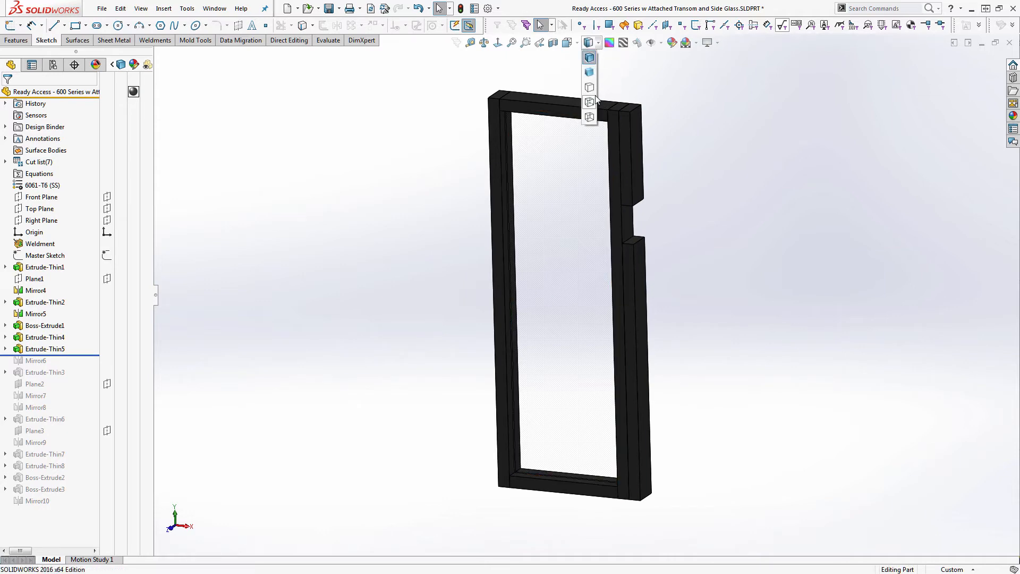
{"action": "left_click", "coordinate": [589, 87]}
{"action": "middle_click_drag", "start_coordinate": [703, 326], "coordinate": [642, 311], "text": "ctrl"}
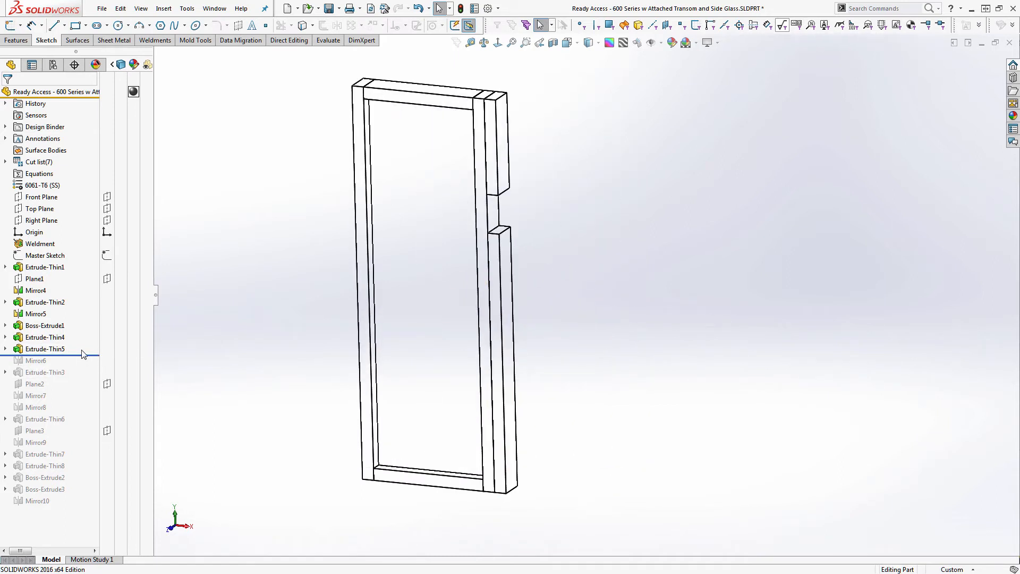
{"action": "left_click_drag", "start_coordinate": [86, 354], "coordinate": [80, 404]}
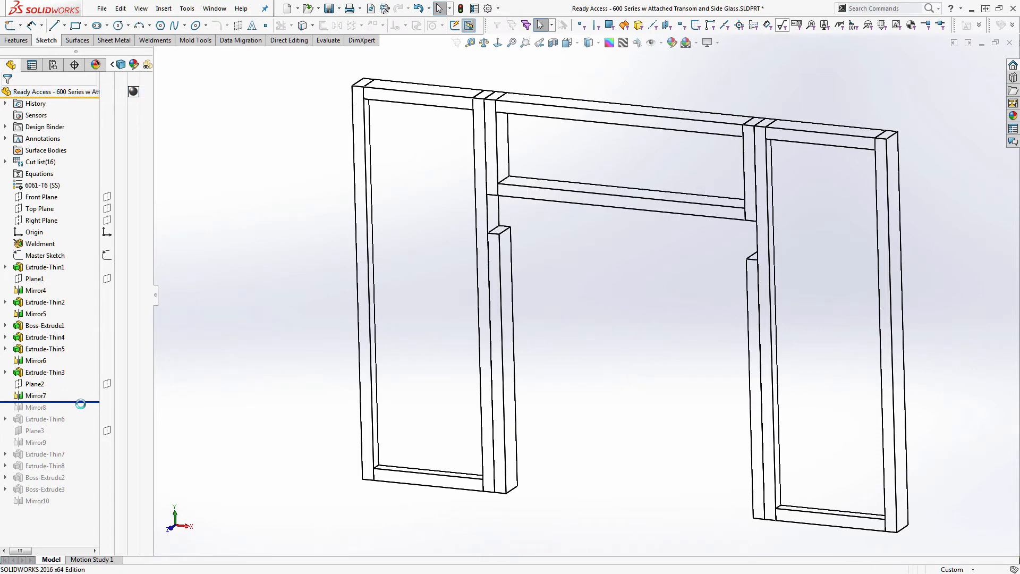
Examine Extrude-Thin3 with its sketch, Extrude-Thin5 and Extrude-Thin4 to see which frame members and dimensions each one controls
{"action": "left_click", "coordinate": [44, 372]}
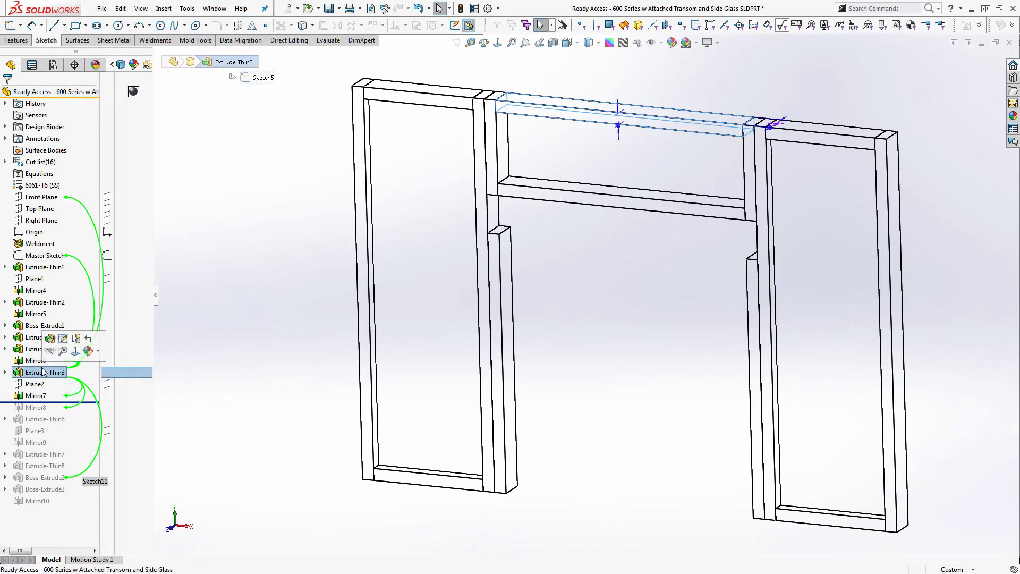
{"action": "middle_click_drag", "start_coordinate": [597, 292], "coordinate": [618, 347]}
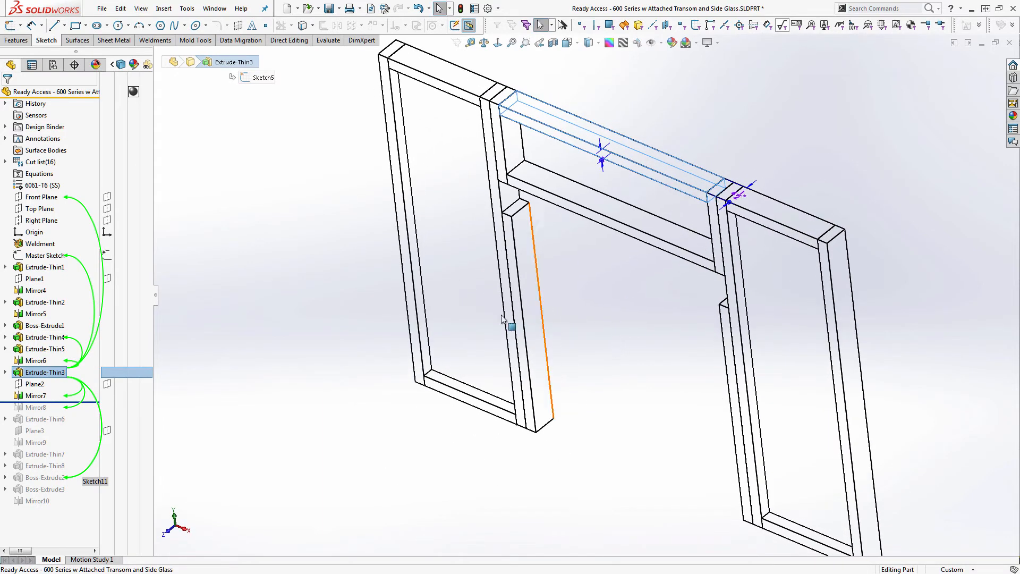
{"action": "left_click", "coordinate": [5, 372]}
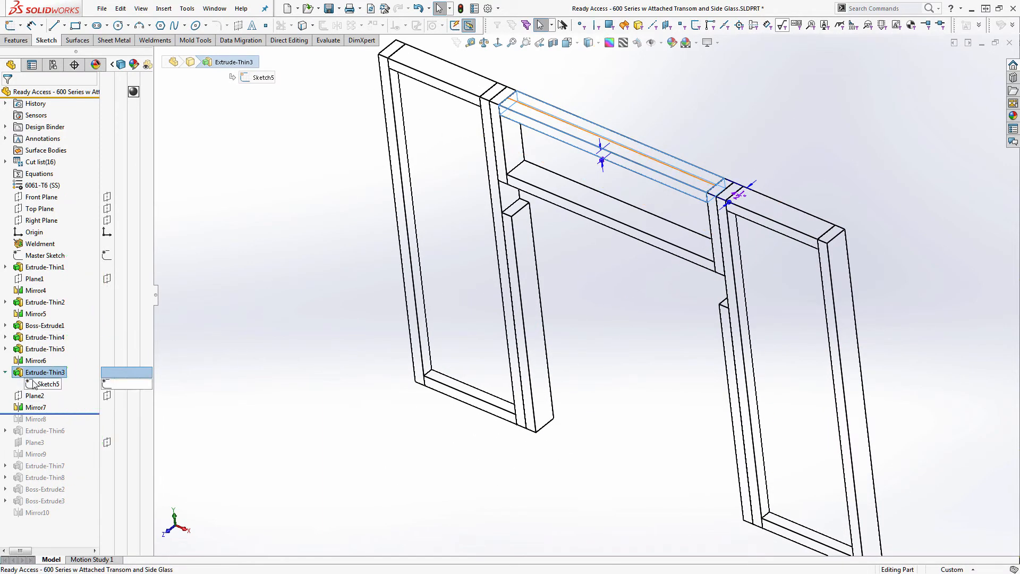
{"action": "left_click", "coordinate": [19, 350]}
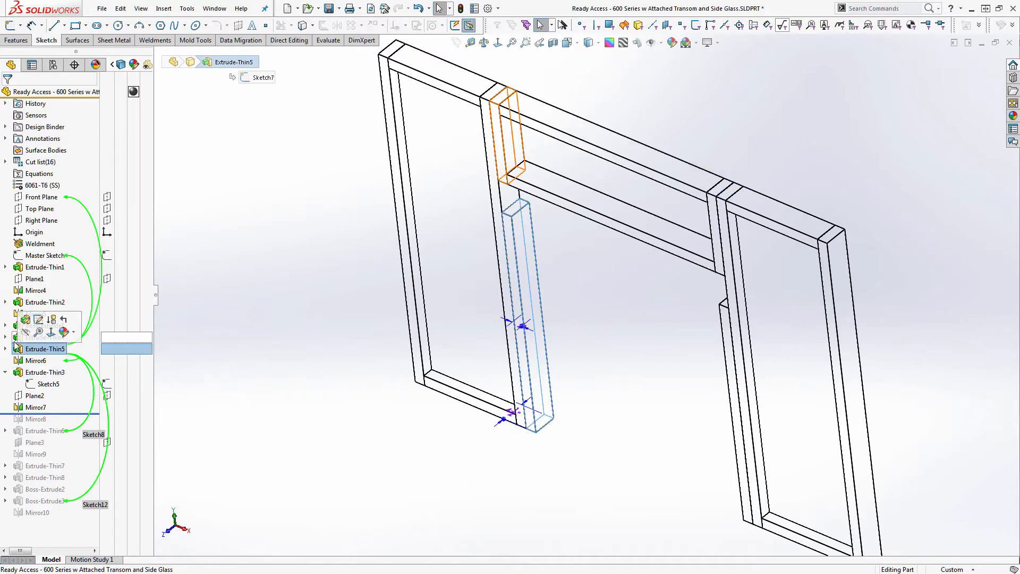
{"action": "left_click", "coordinate": [46, 327]}
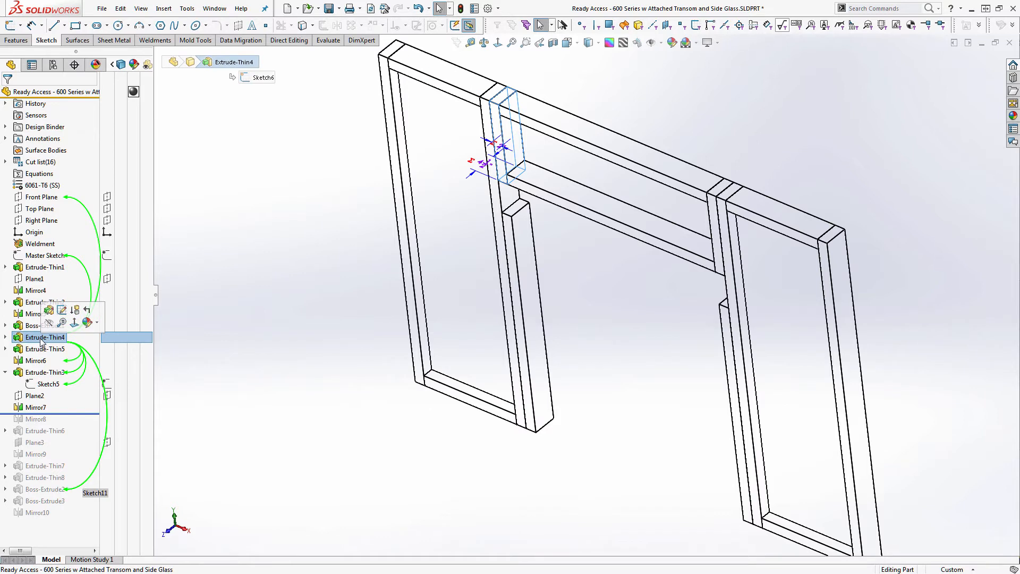
Check the extrusion depth dimension of the Boss-Extrude1 glass panel without changing it
{"action": "left_click", "coordinate": [25, 327]}
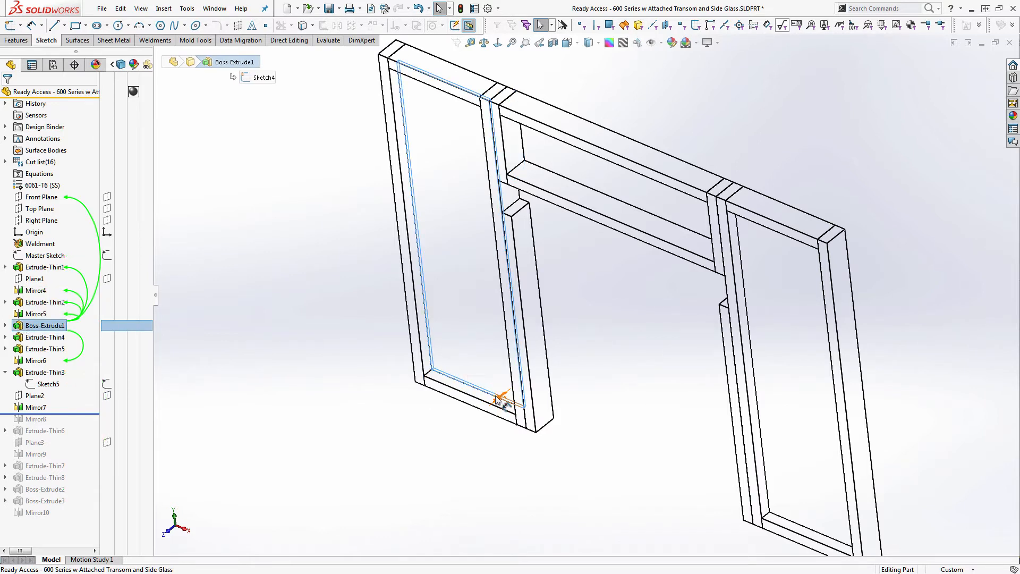
{"action": "double_click", "coordinate": [500, 399]}
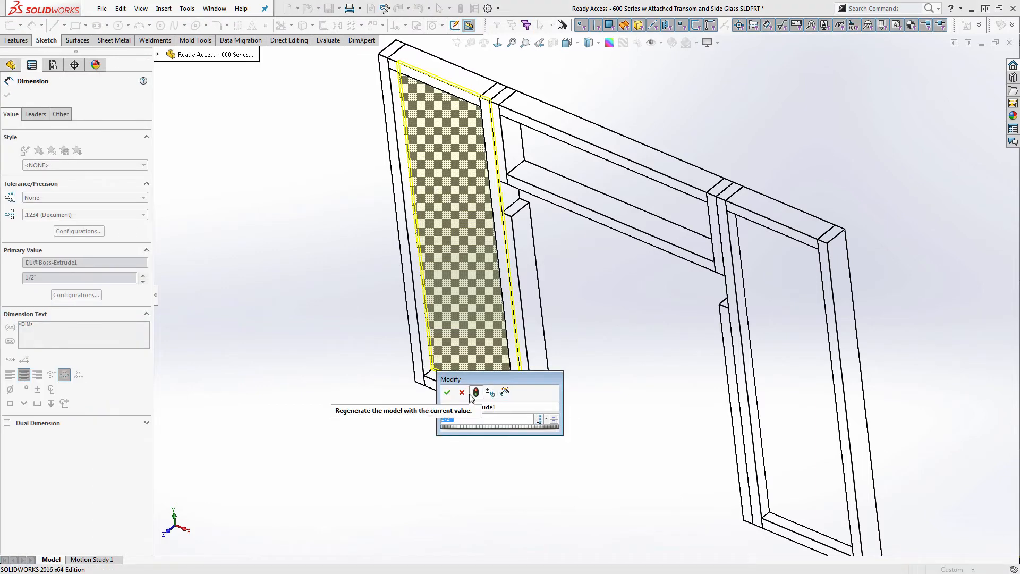
{"action": "key", "text": "Return"}
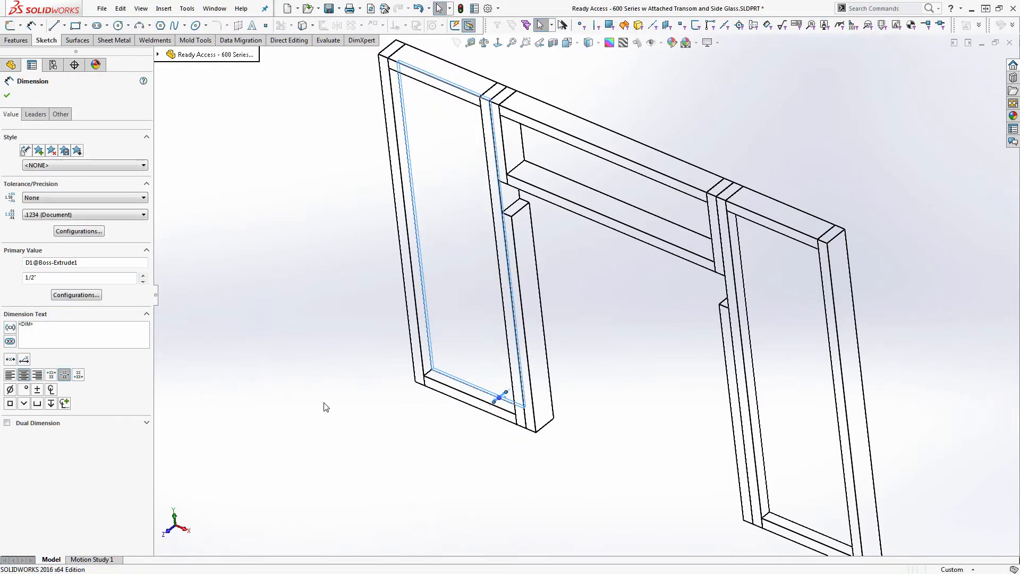
{"action": "key", "text": "Escape"}
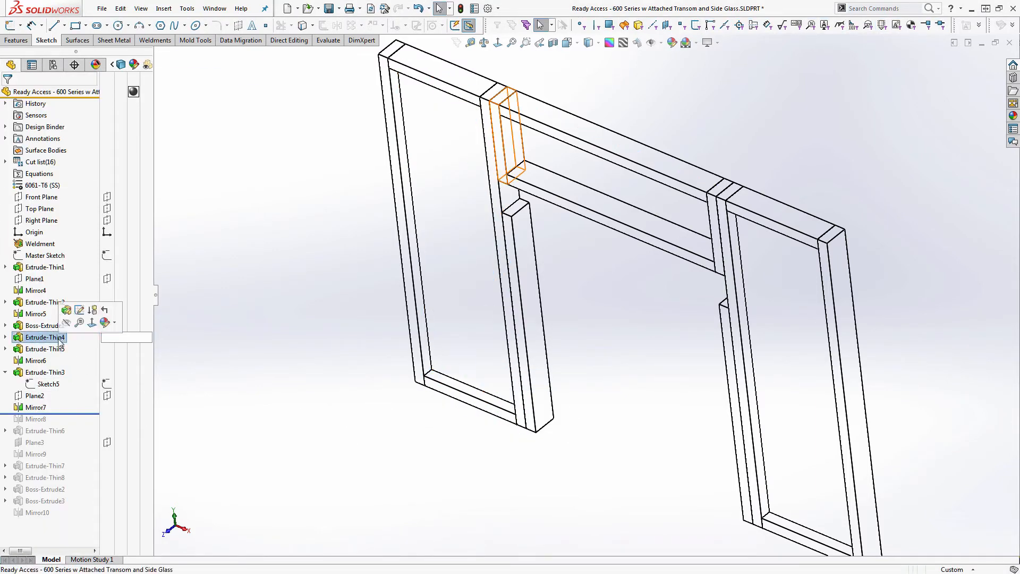
Link the D5 thickness dimension of Extrude-Thin5 by equation to the matching D5 dimension of Extrude-Thin1
{"action": "left_click", "coordinate": [59, 338]}
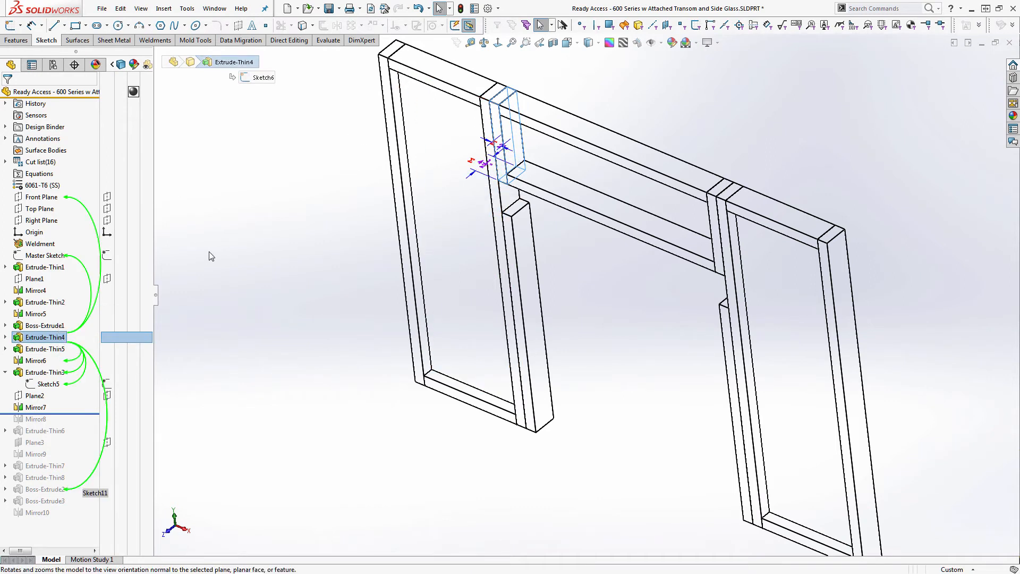
{"action": "left_click", "coordinate": [51, 349]}
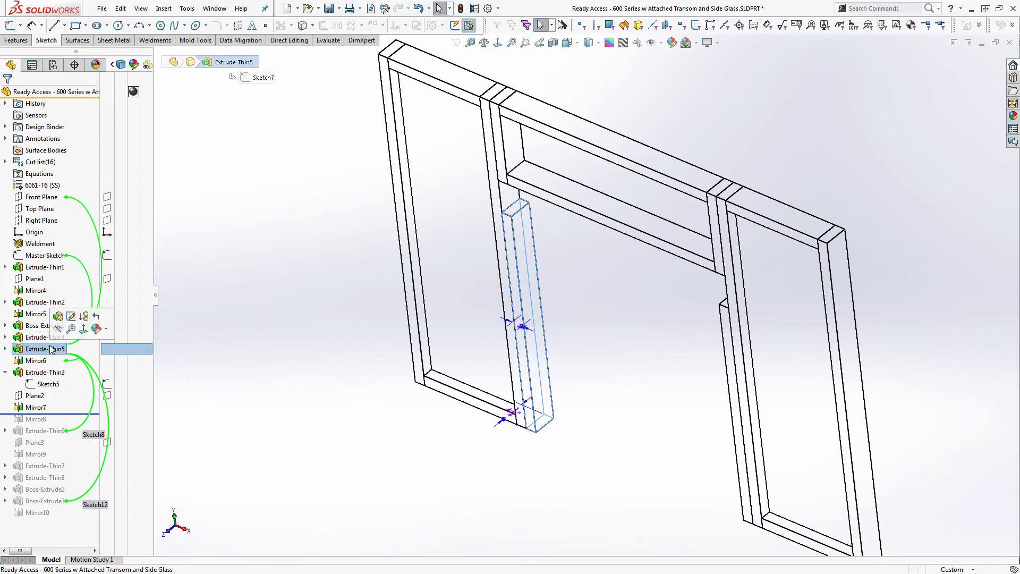
{"action": "double_click", "coordinate": [518, 325]}
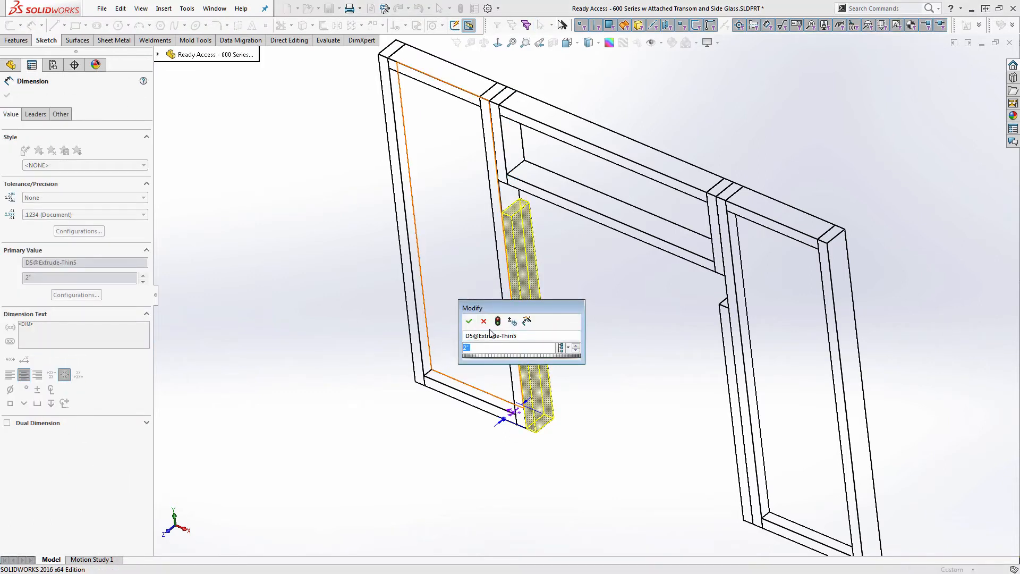
{"action": "type", "text": "="}
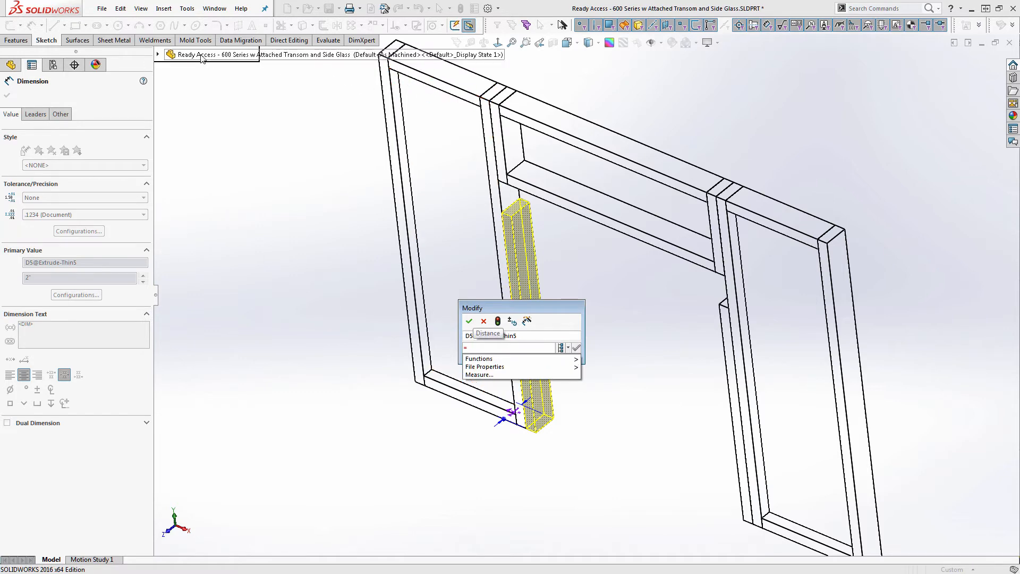
{"action": "left_click", "coordinate": [158, 55]}
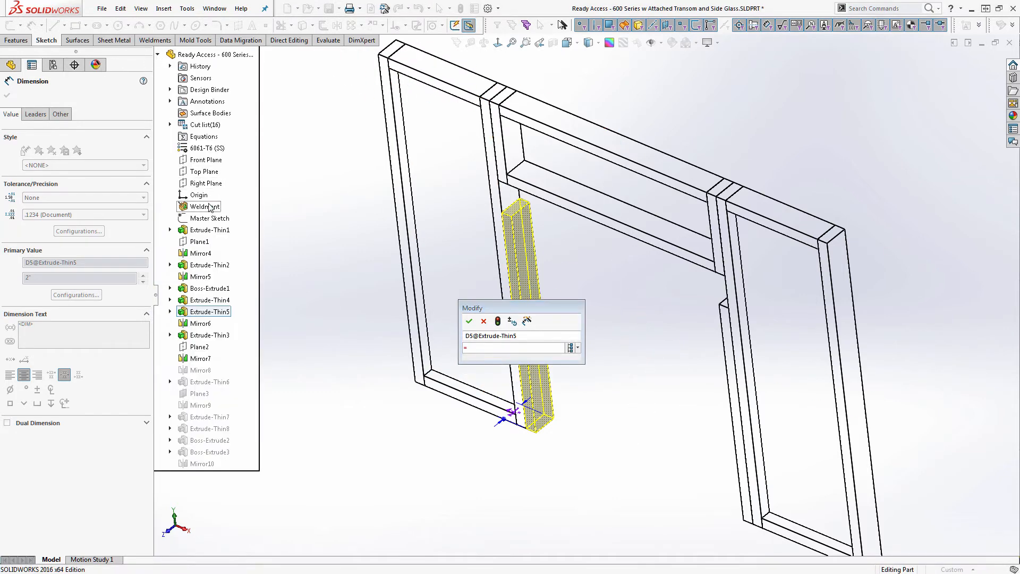
{"action": "left_click", "coordinate": [407, 224]}
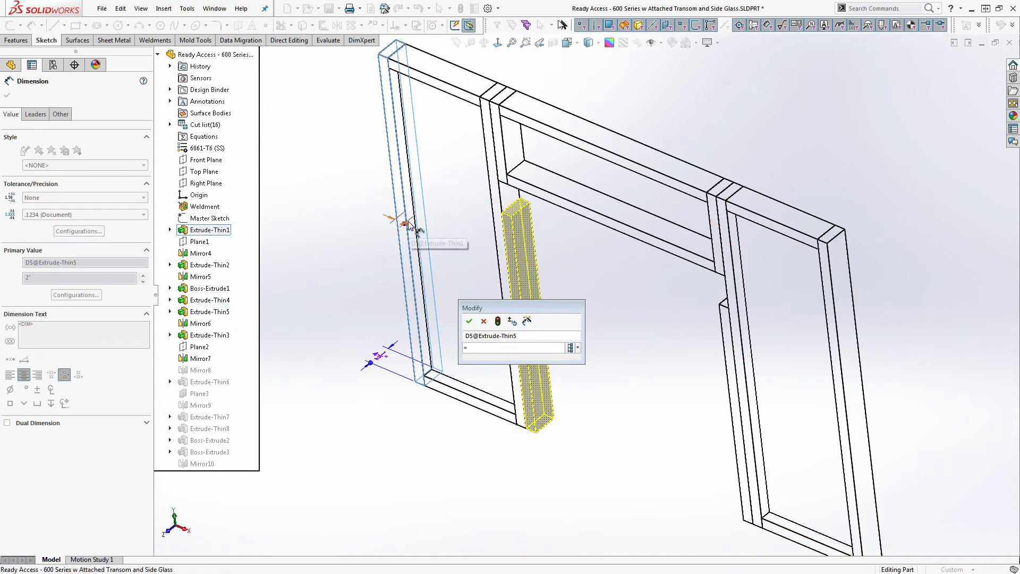
{"action": "left_click", "coordinate": [469, 322]}
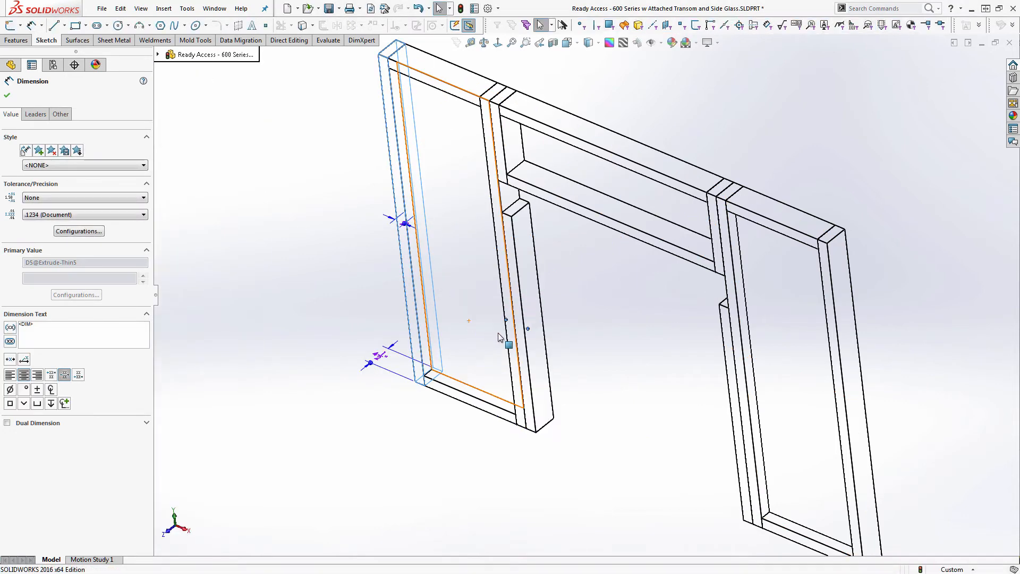
{"action": "left_click", "coordinate": [404, 443]}
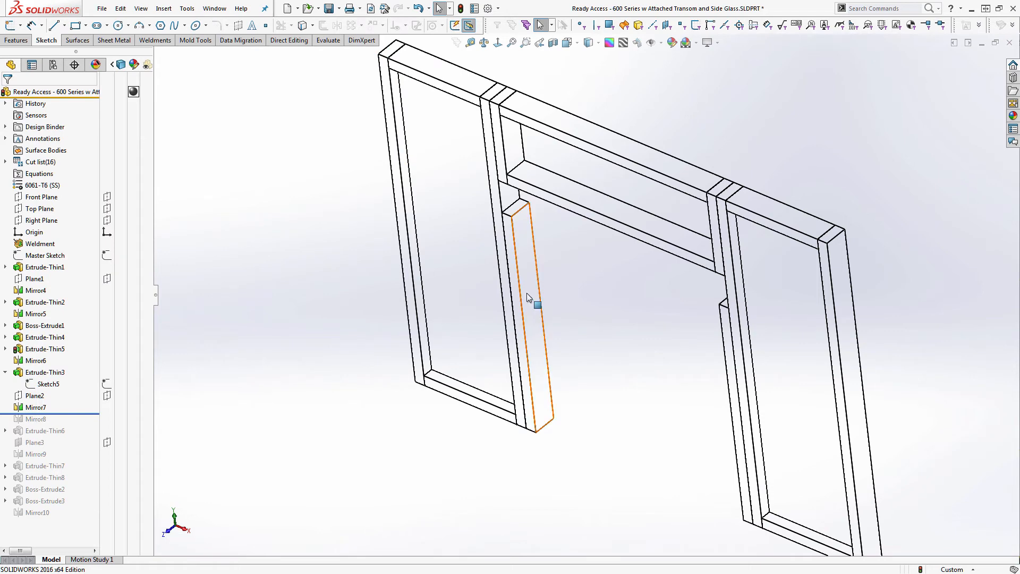
Link the D1 depth dimension of Extrude-Thin5 to the side frame member with the equation ="D1@Extrude-Thin1"
{"action": "left_click", "coordinate": [41, 349]}
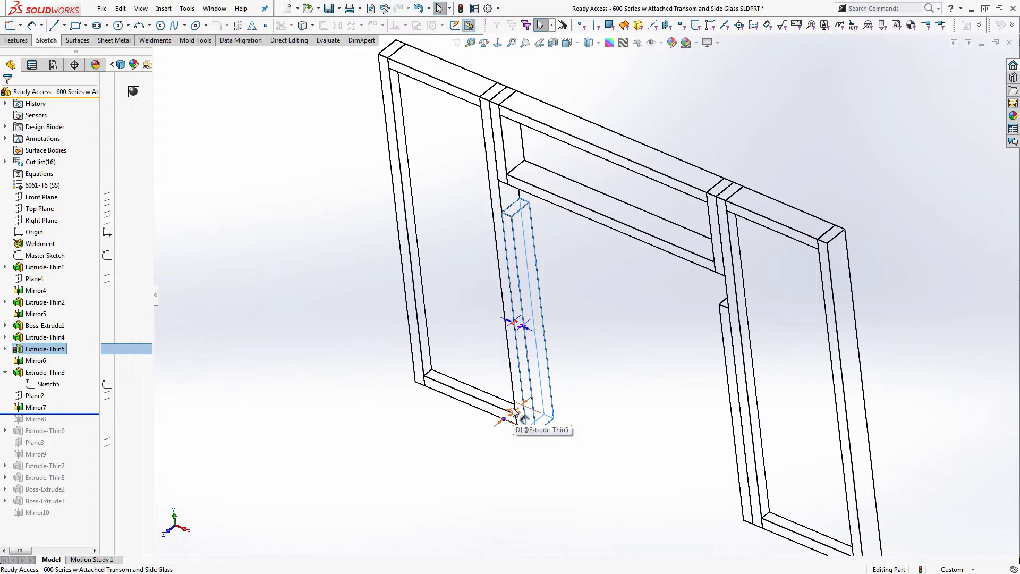
{"action": "double_click", "coordinate": [521, 414]}
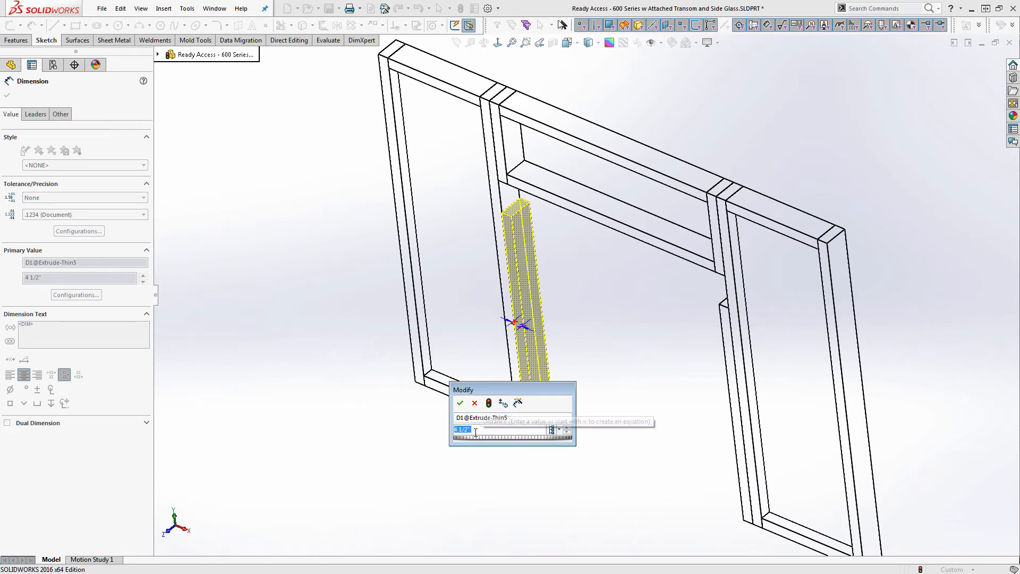
{"action": "type", "text": "="}
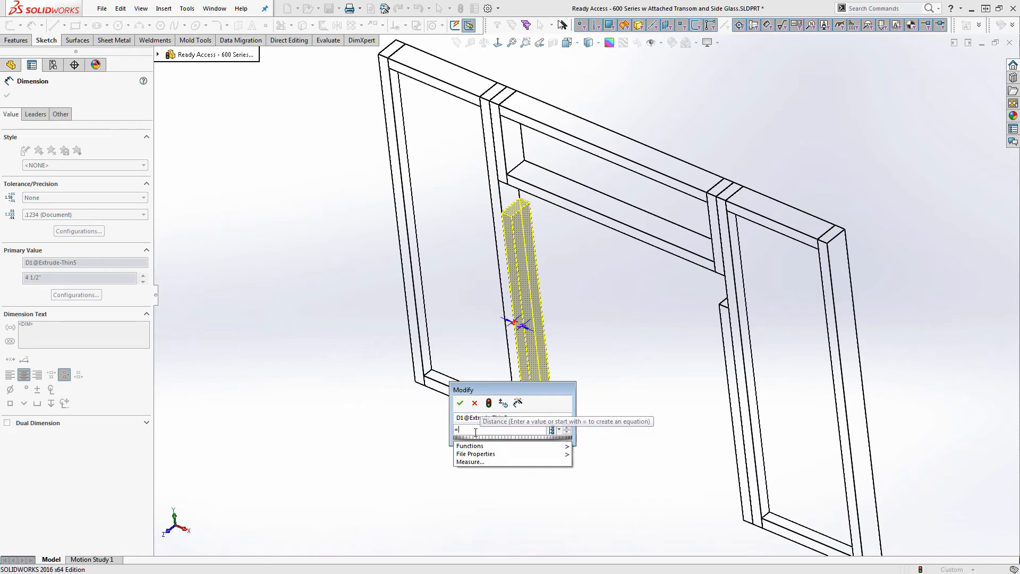
{"action": "left_click", "coordinate": [158, 54]}
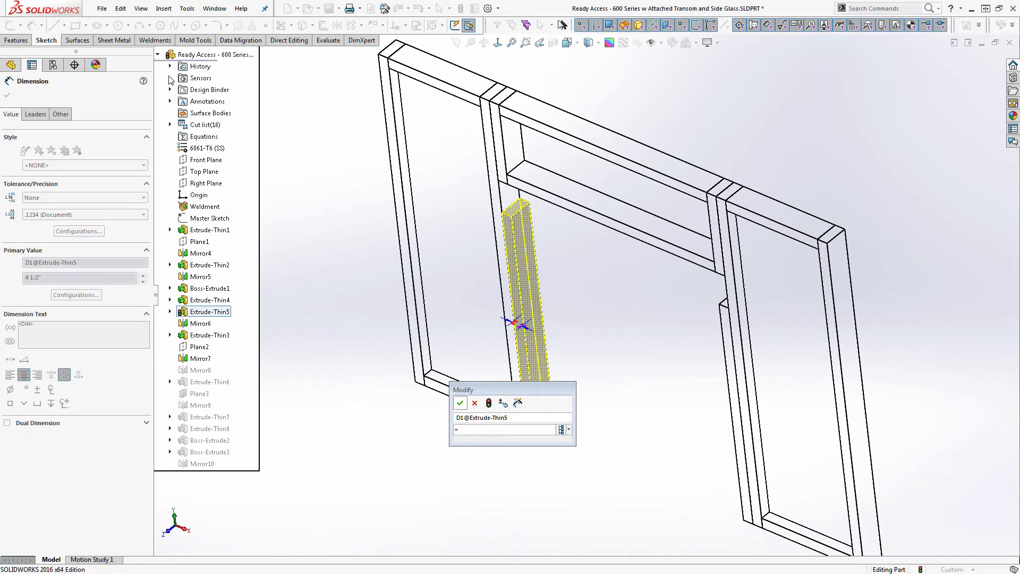
{"action": "left_click", "coordinate": [208, 230]}
{"action": "left_click", "coordinate": [385, 360]}
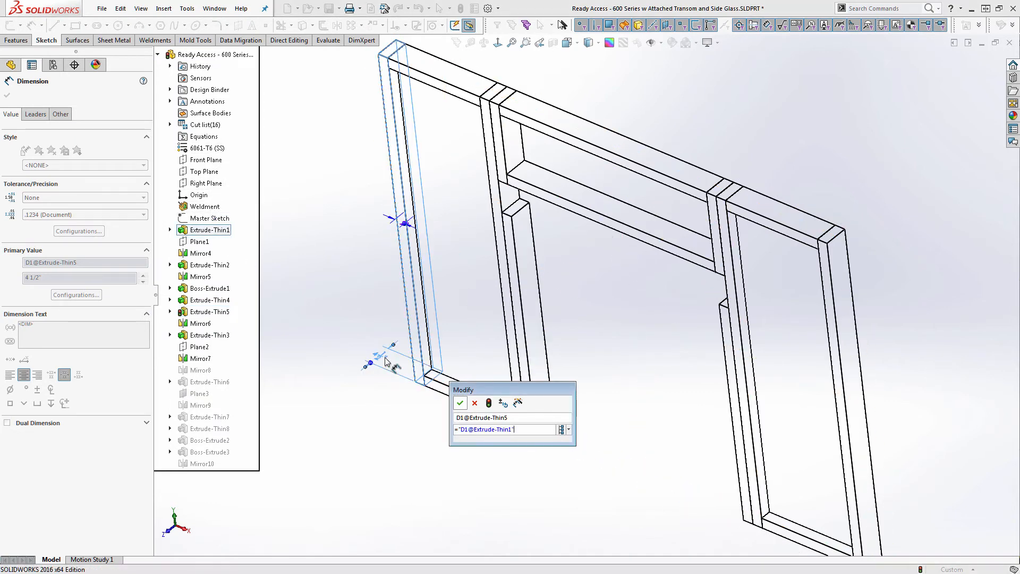
{"action": "left_click", "coordinate": [460, 403]}
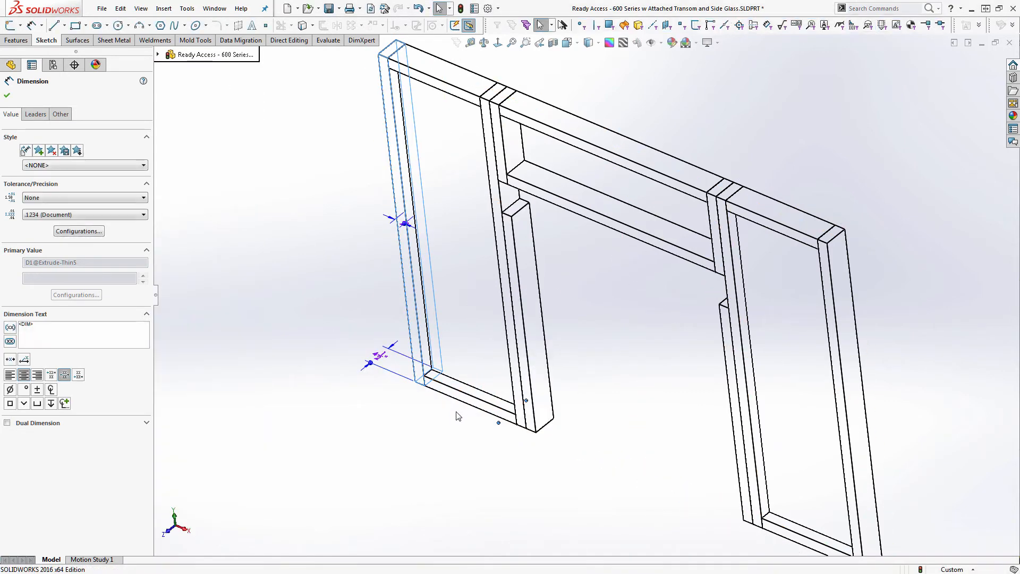
{"action": "left_click", "coordinate": [405, 448]}
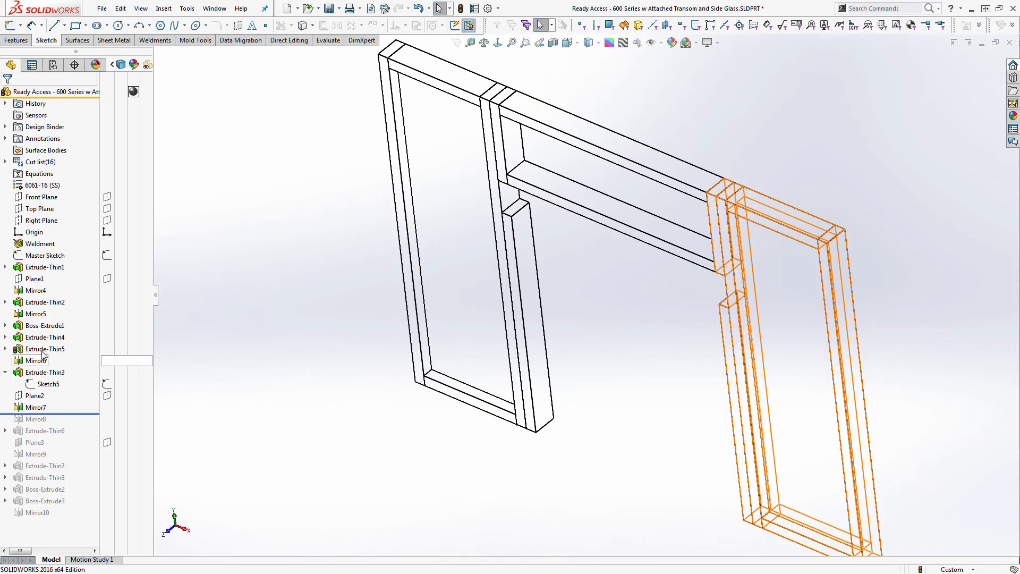
Link the D5 thickness dimension of Extrude-Thin3, the transom's upper member, with the equation ="D5@Extrude-Thin1"
{"action": "left_click", "coordinate": [54, 383]}
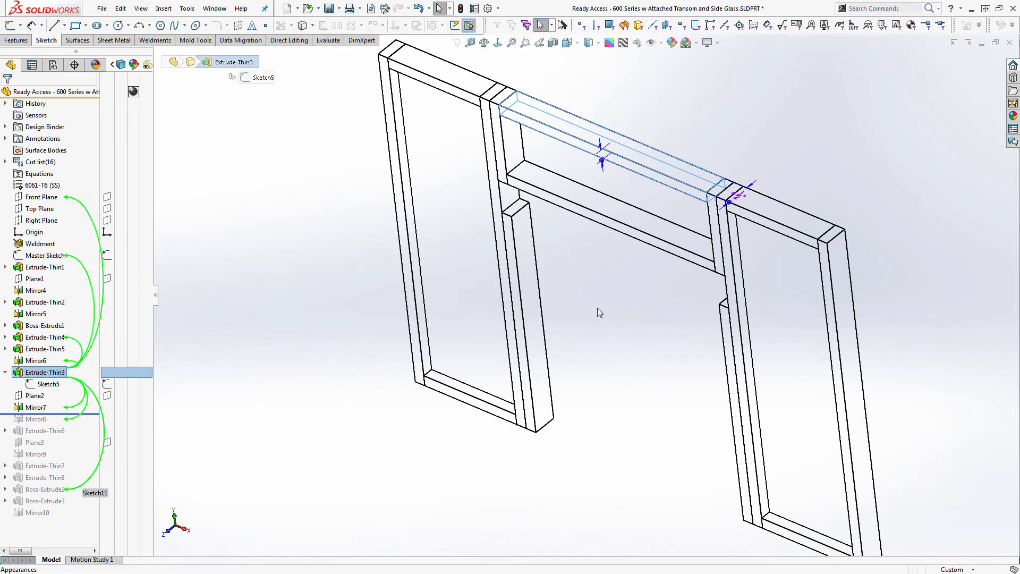
{"action": "left_click", "coordinate": [540, 309]}
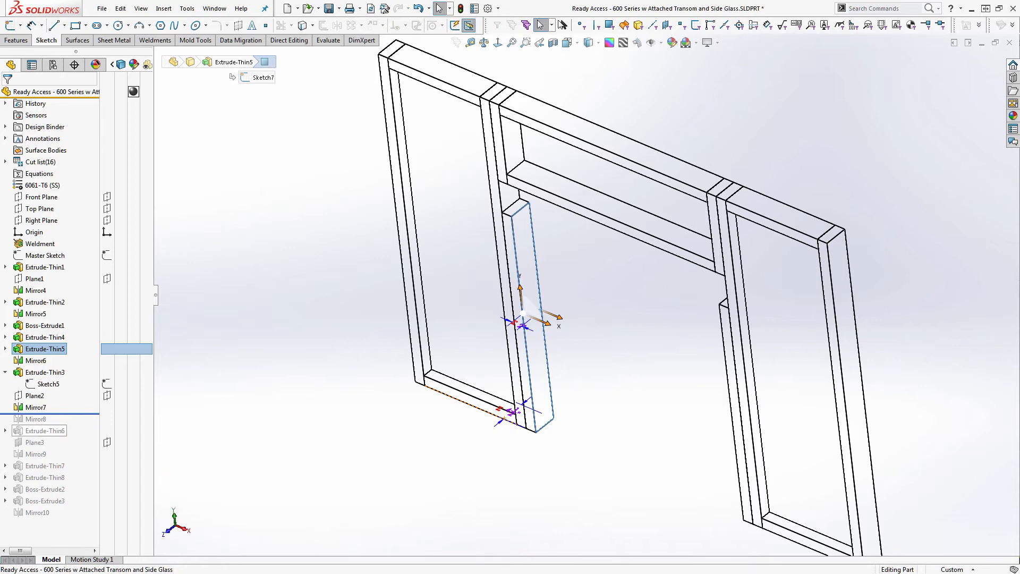
{"action": "left_click", "coordinate": [45, 372]}
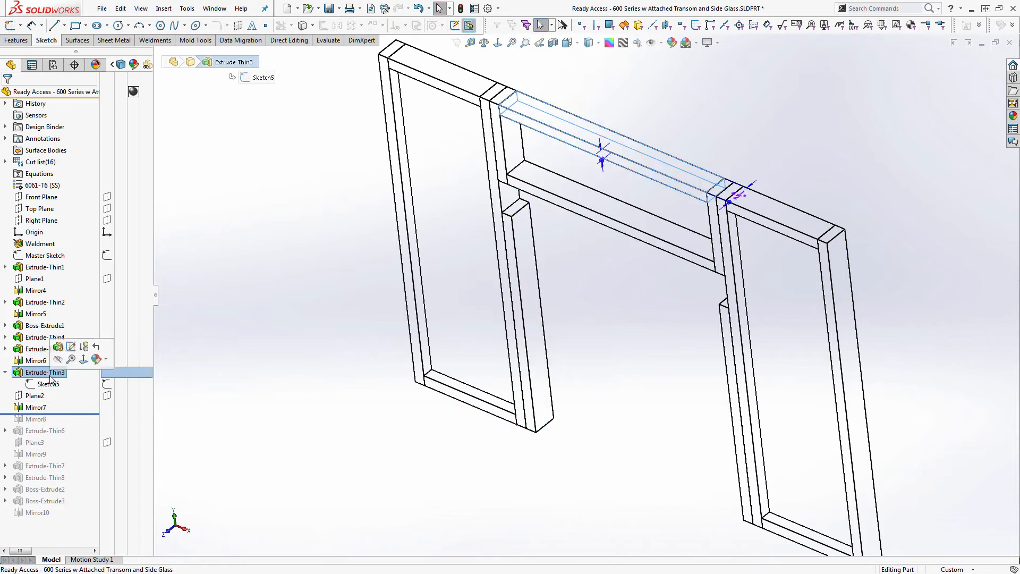
{"action": "double_click", "coordinate": [599, 159]}
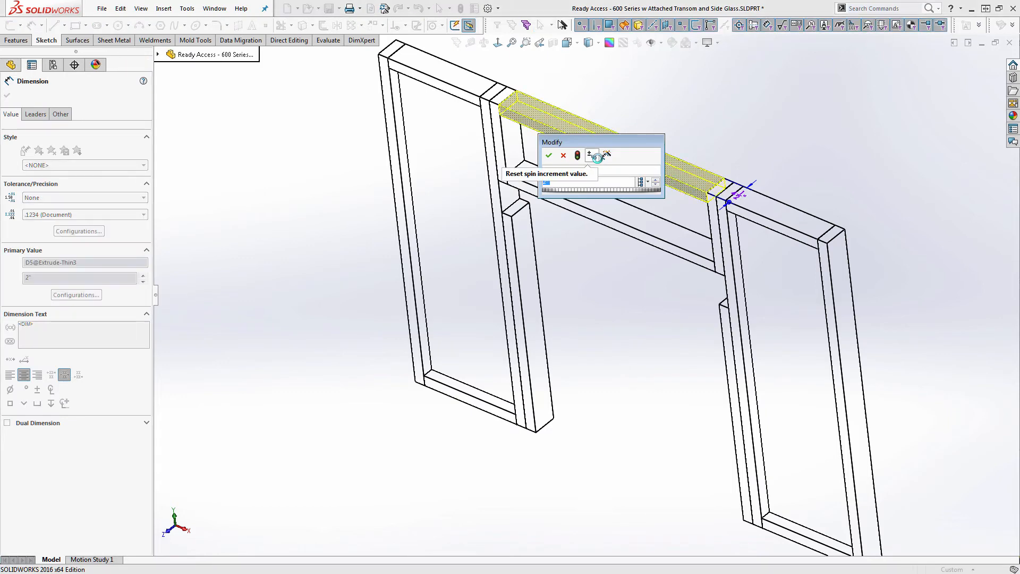
{"action": "type", "text": "="}
{"action": "left_click", "coordinate": [157, 54]}
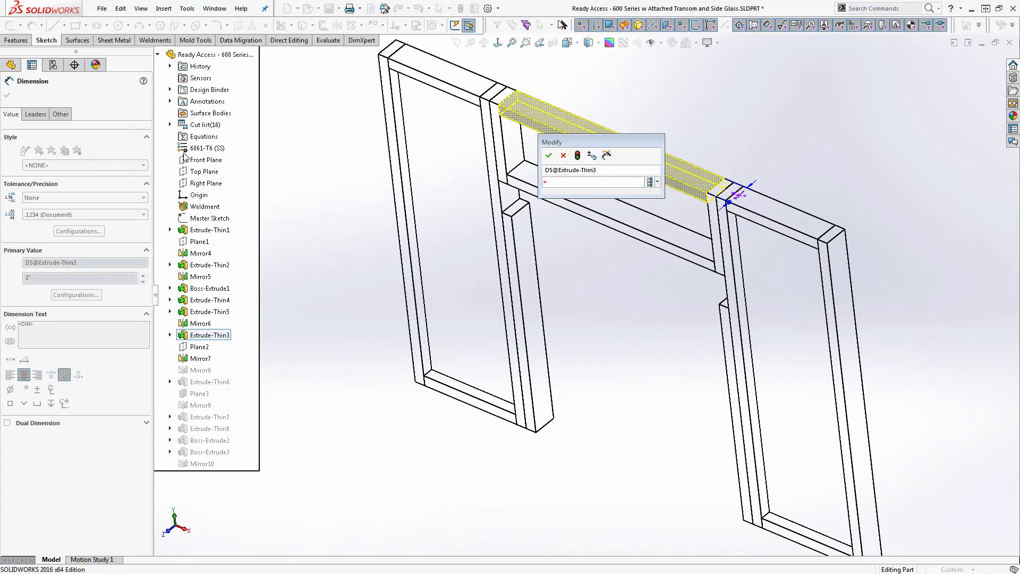
{"action": "left_click", "coordinate": [210, 230]}
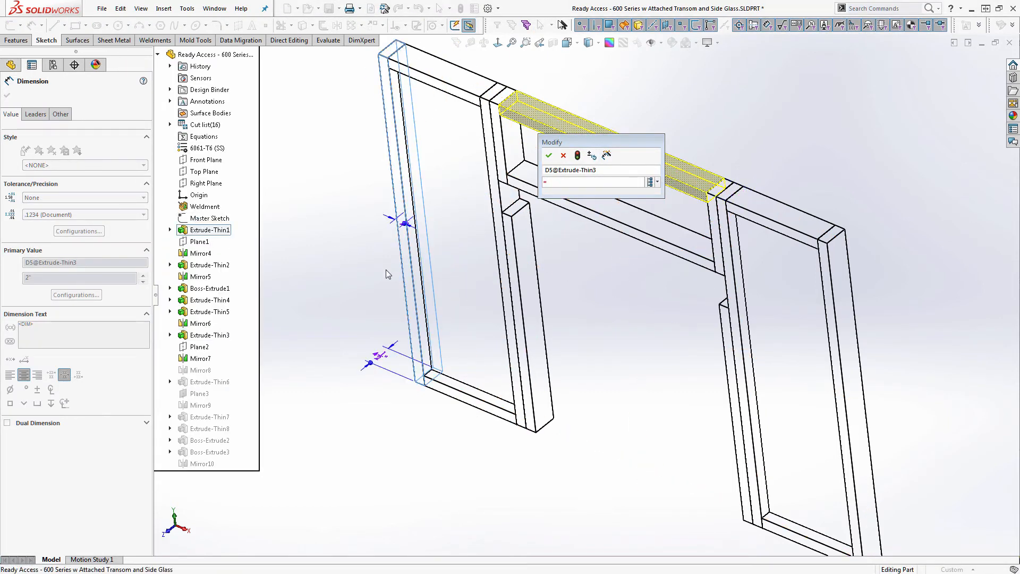
{"action": "left_click", "coordinate": [394, 218]}
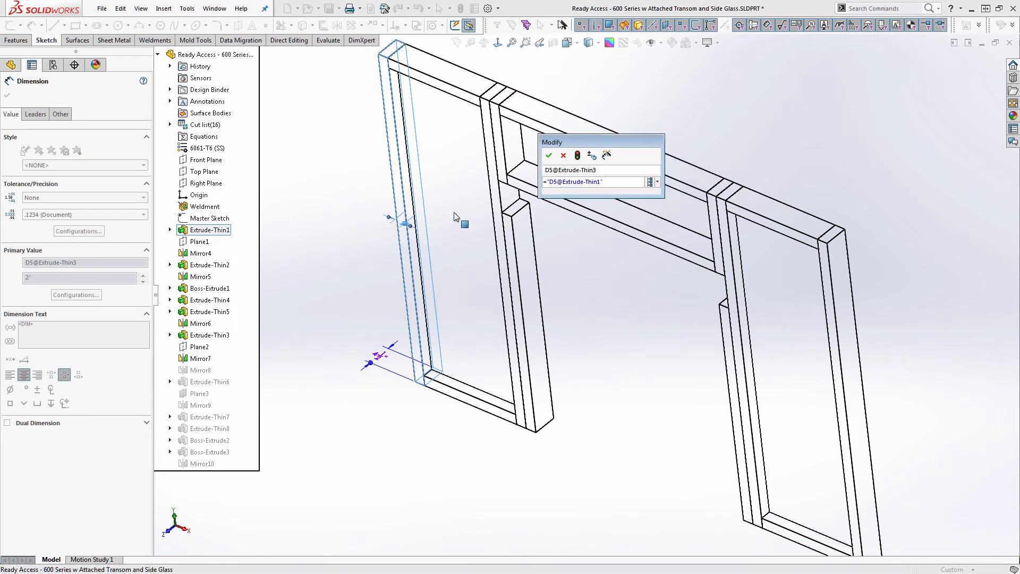
{"action": "left_click", "coordinate": [549, 155]}
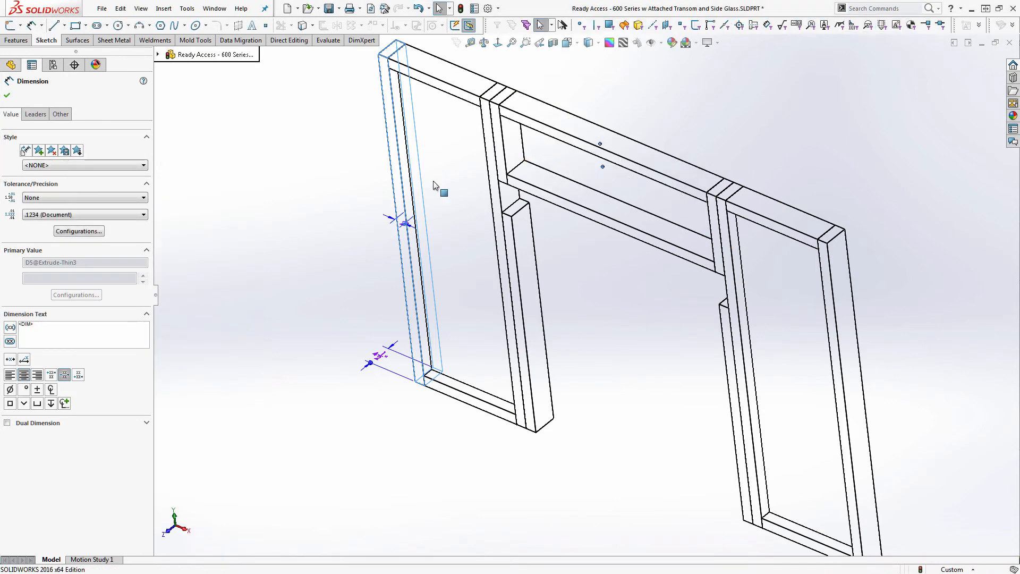
Link the D1 depth dimension of Extrude-Thin3, the transom's upper member, with the equation ="D1@Extrude-Thin1"
{"action": "left_click", "coordinate": [219, 370]}
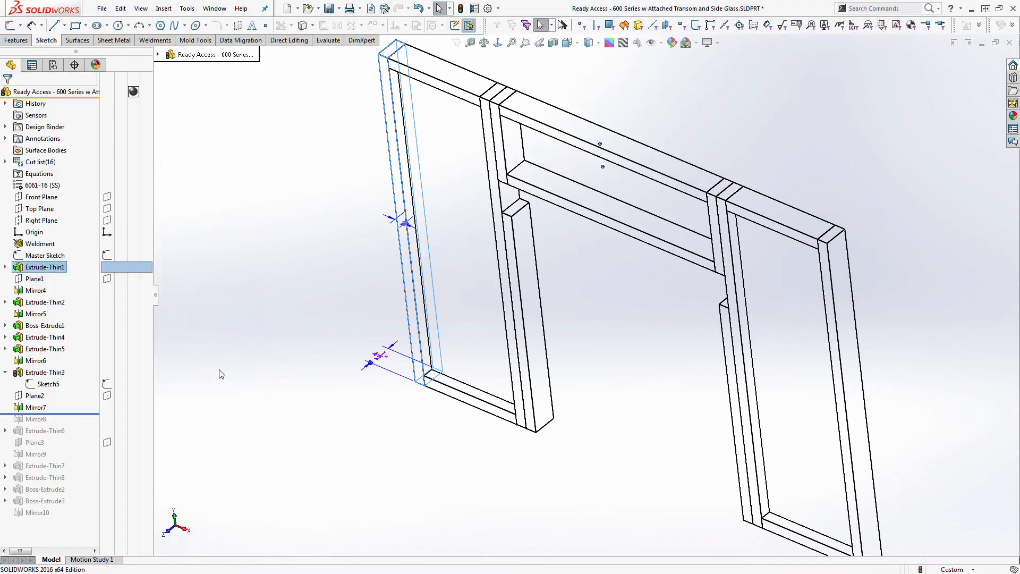
{"action": "left_click", "coordinate": [51, 373]}
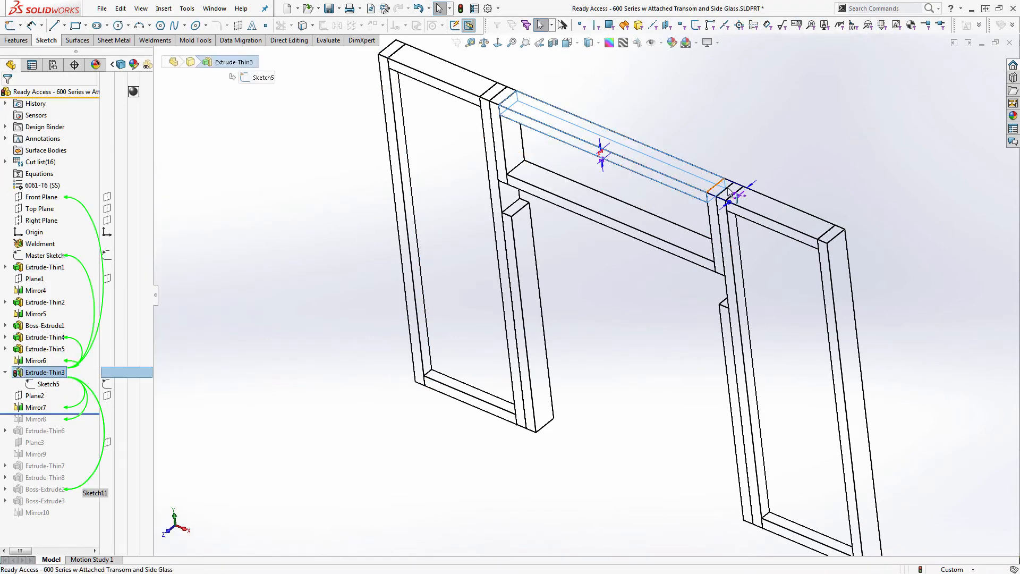
{"action": "double_click", "coordinate": [731, 195]}
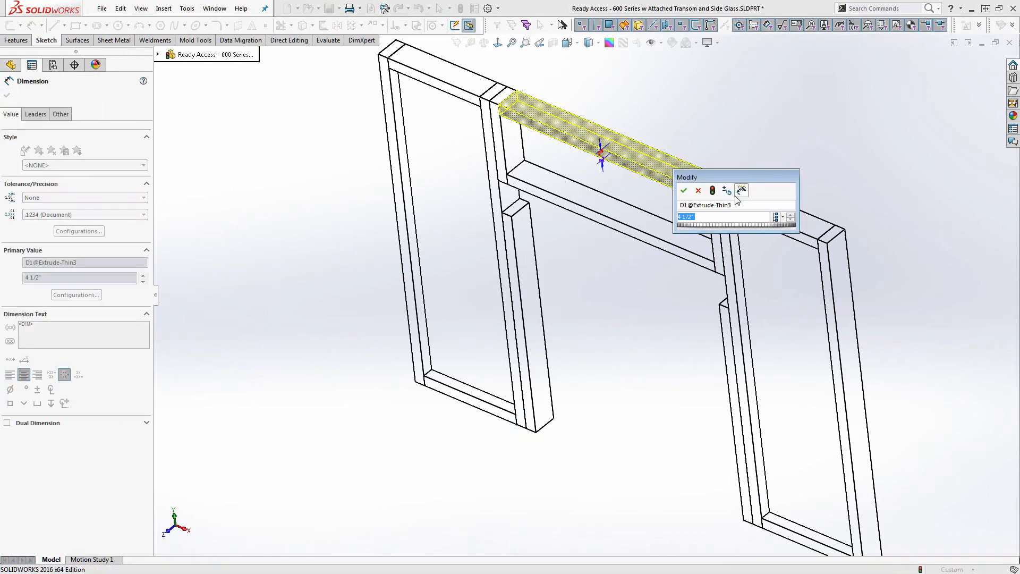
{"action": "type", "text": "="}
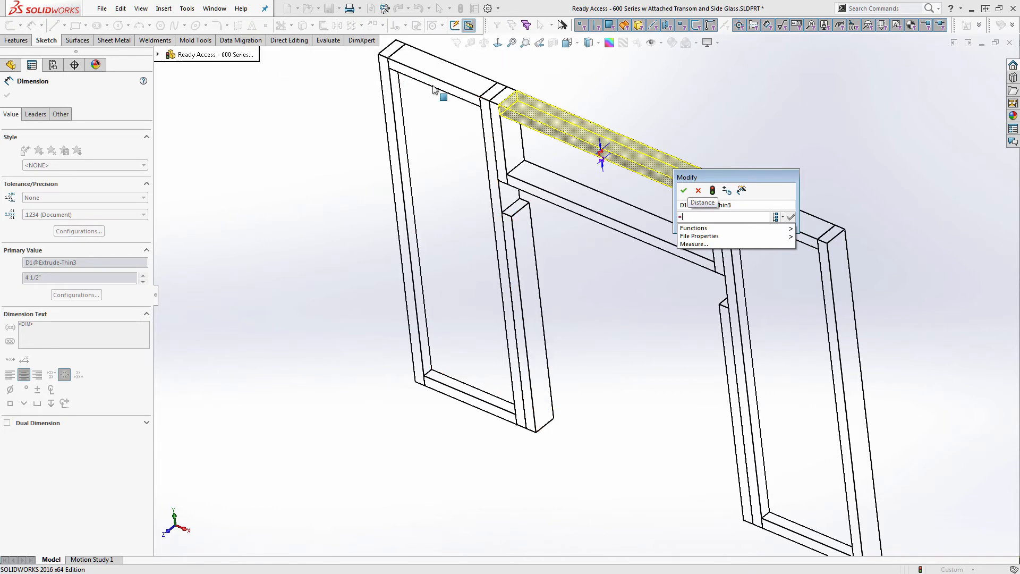
{"action": "left_click", "coordinate": [395, 78]}
{"action": "left_click", "coordinate": [373, 354]}
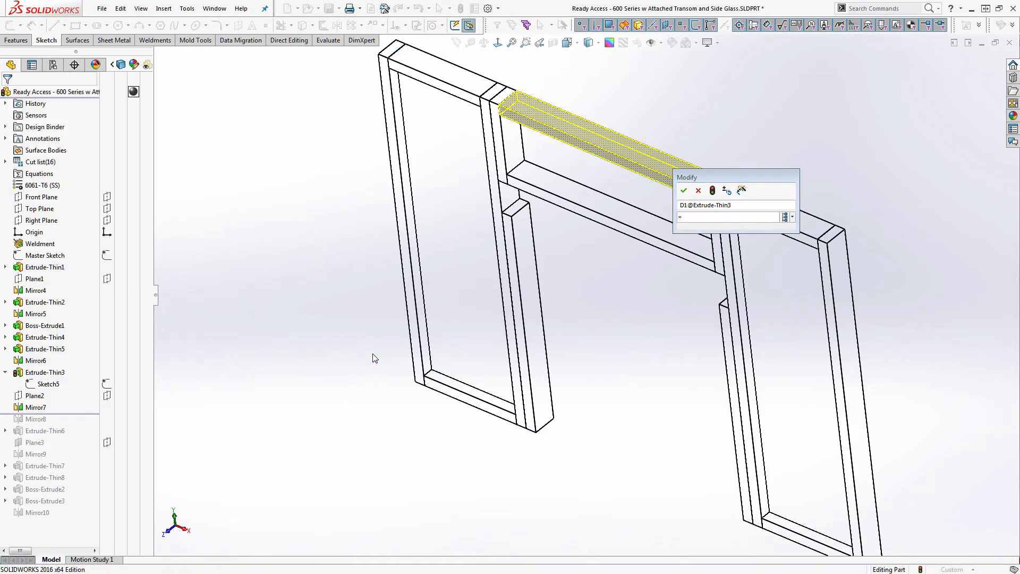
{"action": "left_click", "coordinate": [414, 175]}
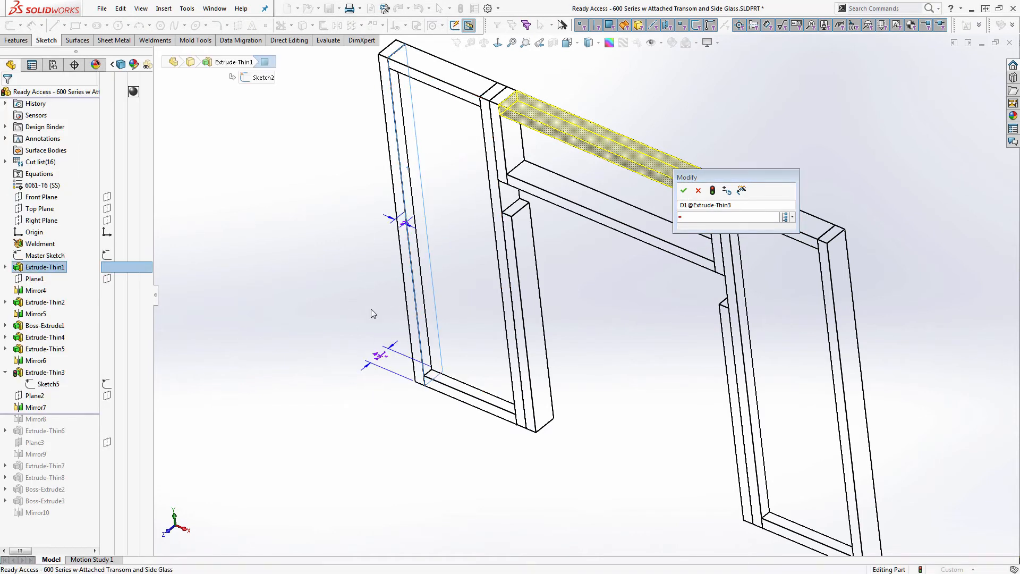
{"action": "left_click", "coordinate": [375, 351]}
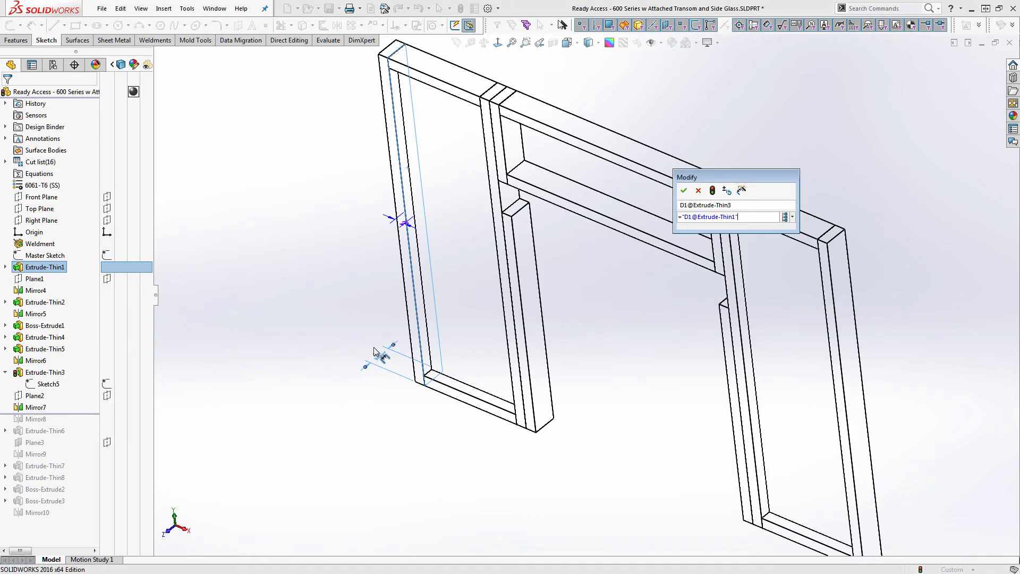
{"action": "left_click", "coordinate": [684, 191]}
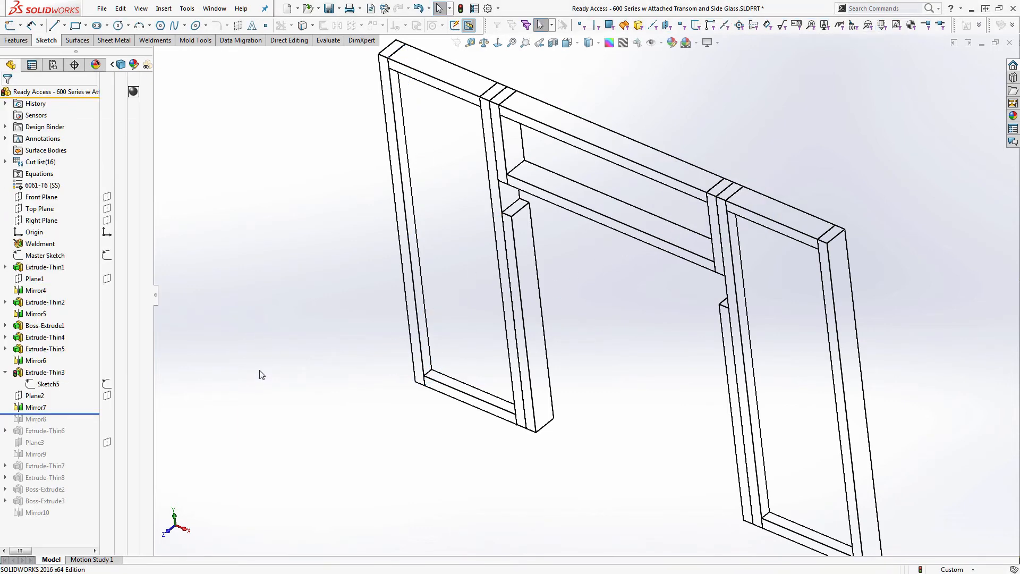
{"action": "left_click", "coordinate": [45, 372]}
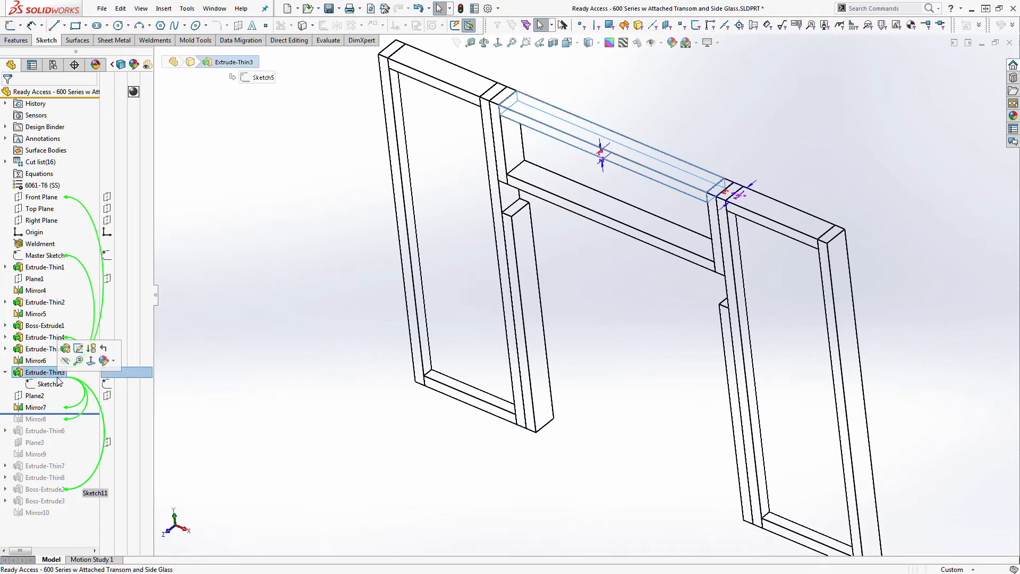
{"action": "left_click", "coordinate": [248, 337]}
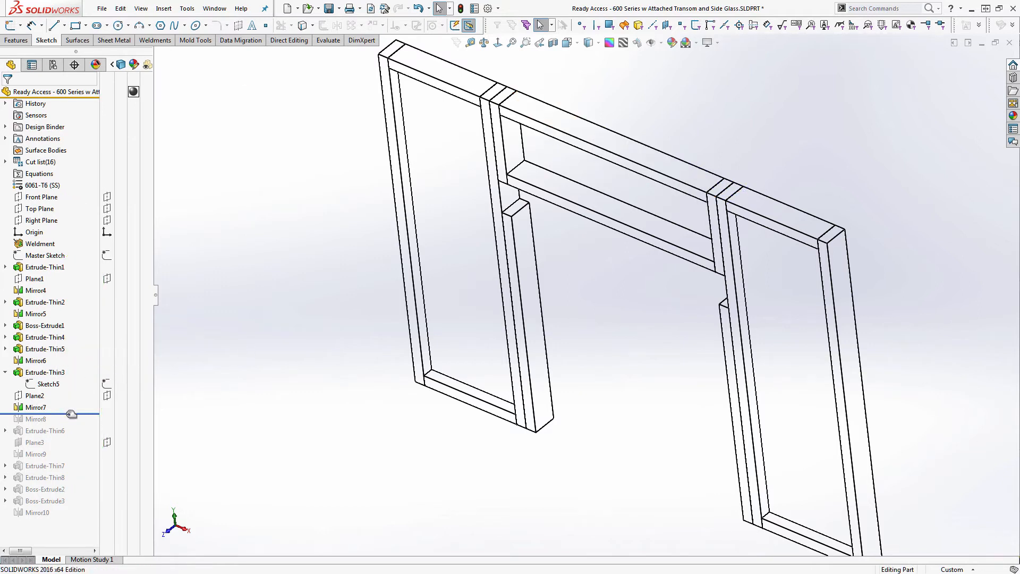
Roll the feature history forward past Mirror8 and Extrude-Thin6 to bring back the bottom member and the middle crossbar
{"action": "left_click_drag", "start_coordinate": [71, 414], "coordinate": [71, 425]}
{"action": "middle_click_drag", "start_coordinate": [371, 380], "coordinate": [373, 305]}
{"action": "middle_click_drag", "start_coordinate": [419, 439], "coordinate": [340, 471]}
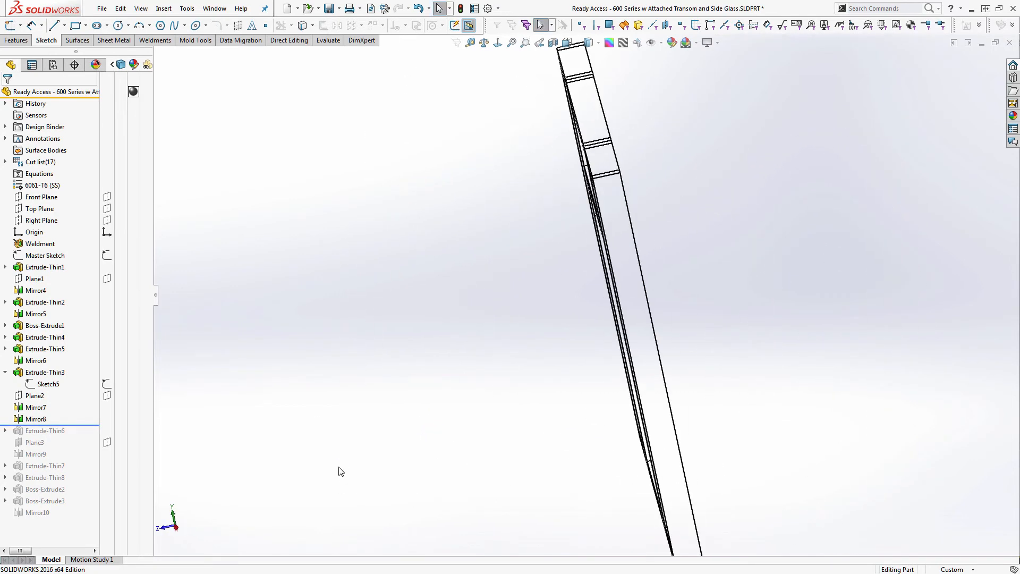
{"action": "middle_click_drag", "start_coordinate": [382, 441], "coordinate": [483, 412]}
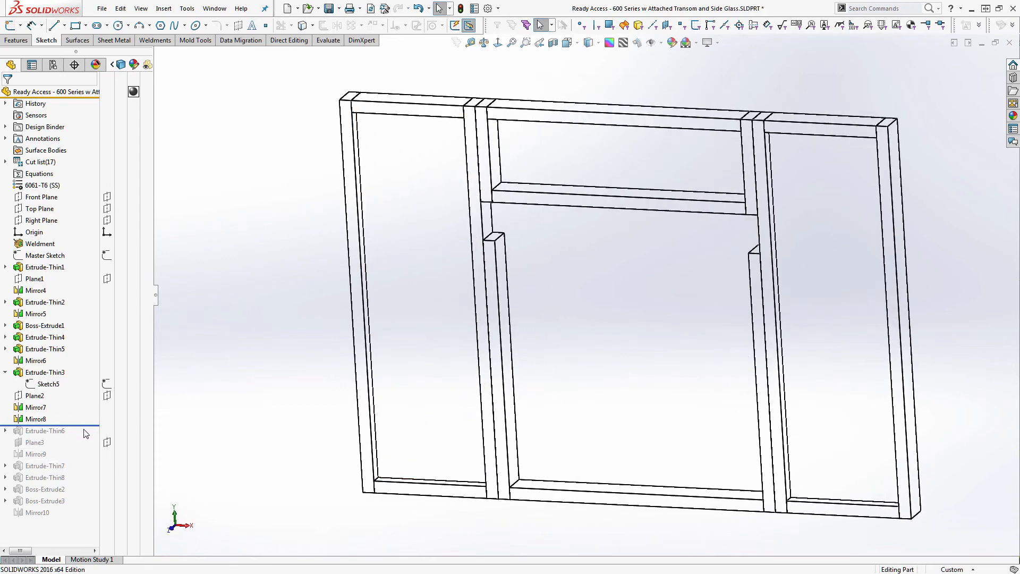
{"action": "left_click_drag", "start_coordinate": [86, 426], "coordinate": [81, 440]}
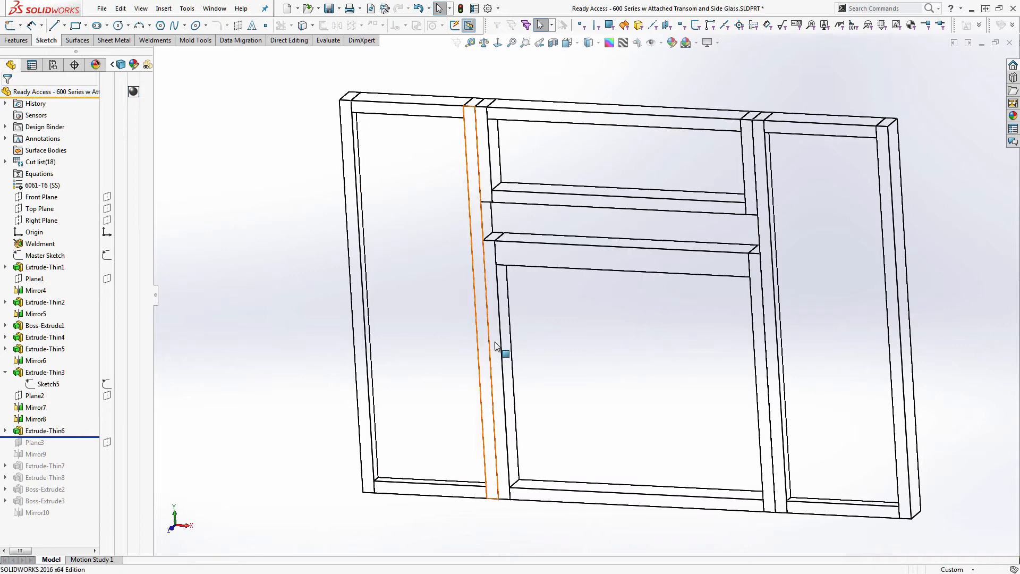
{"action": "middle_click_drag", "start_coordinate": [502, 353], "coordinate": [478, 339]}
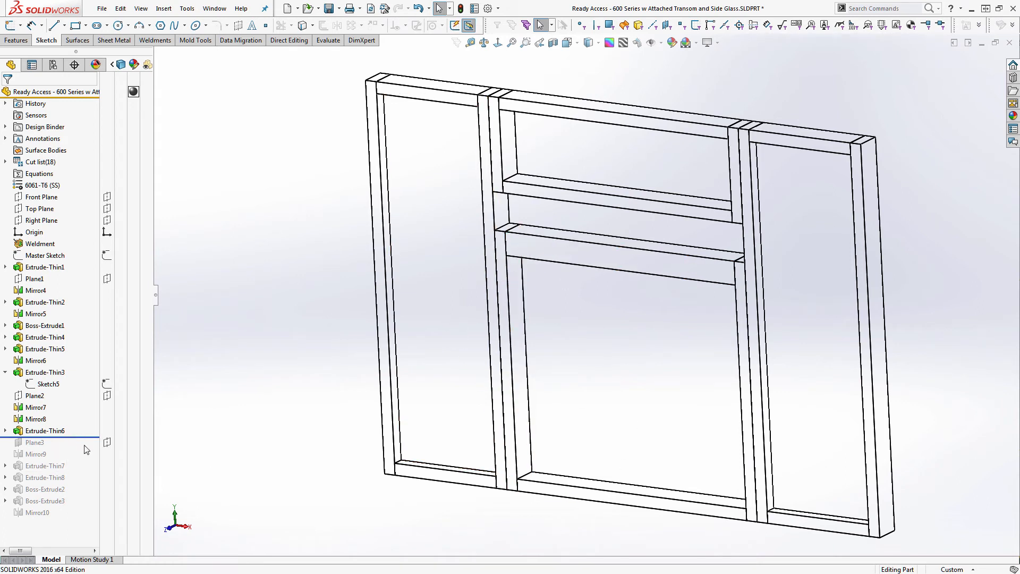
Roll the feature history forward past Plane3 and Mirror9, checking where Plane3 lies in the frame
{"action": "left_click_drag", "start_coordinate": [87, 438], "coordinate": [87, 447]}
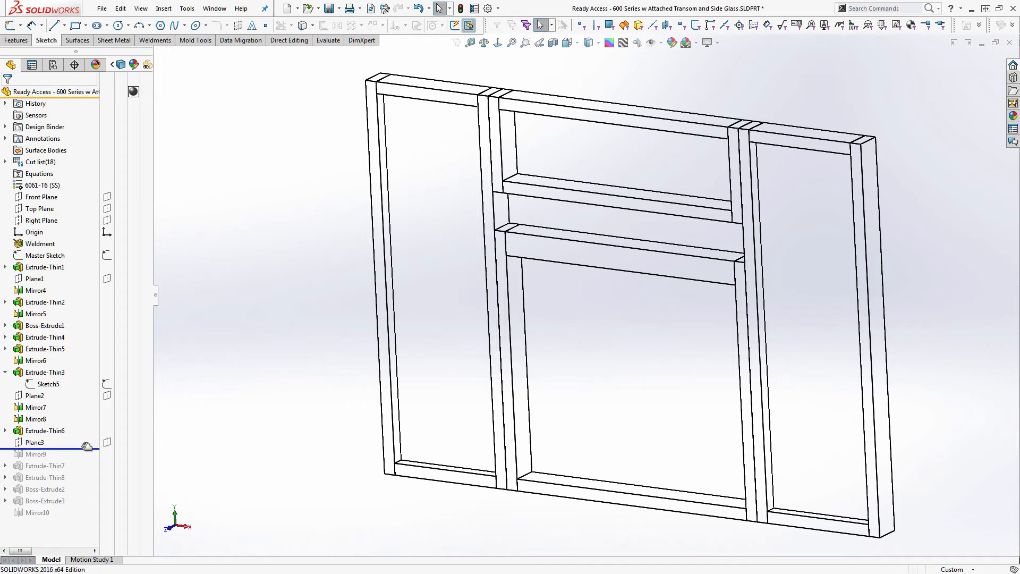
{"action": "left_click", "coordinate": [43, 443]}
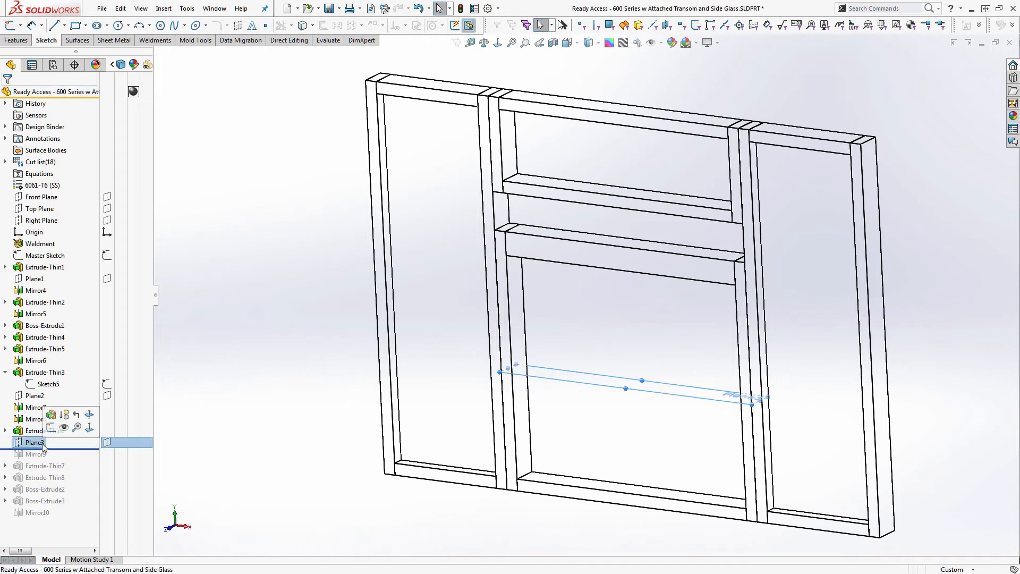
{"action": "left_click", "coordinate": [190, 431]}
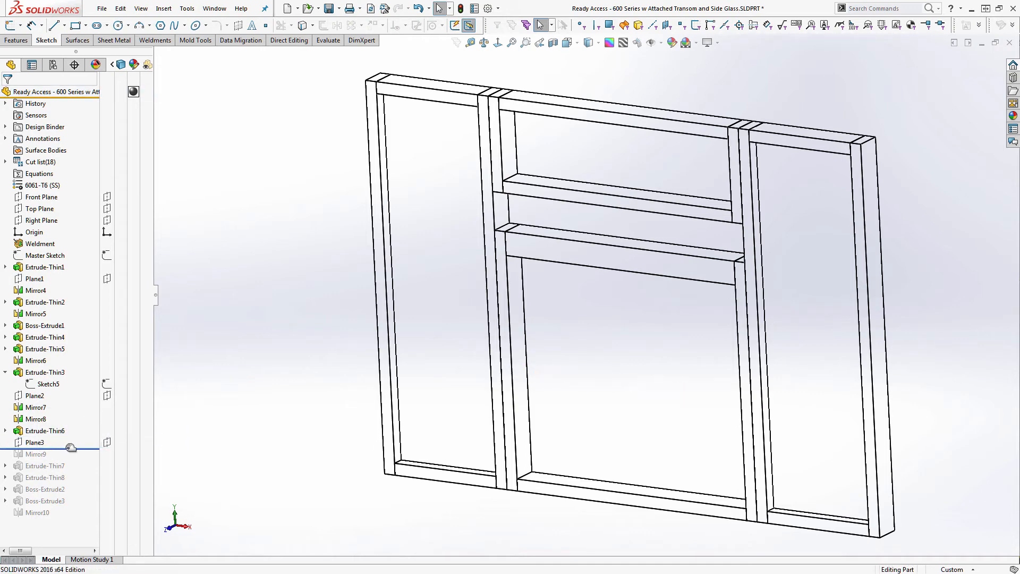
{"action": "left_click_drag", "start_coordinate": [71, 447], "coordinate": [71, 459]}
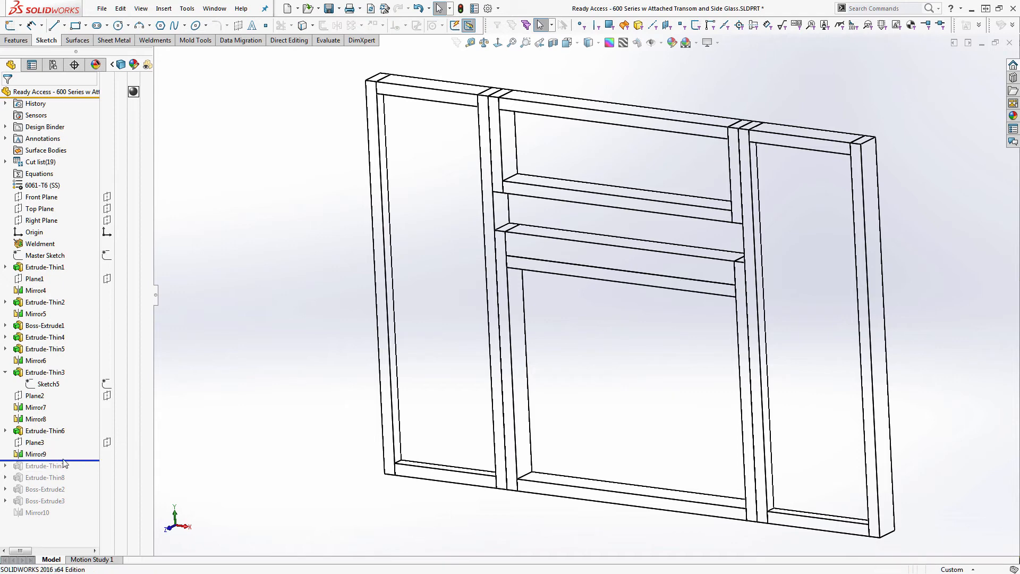
Examine the dimensions of Extrude-Thin6, the crossbar below the transom
{"action": "left_click", "coordinate": [43, 430]}
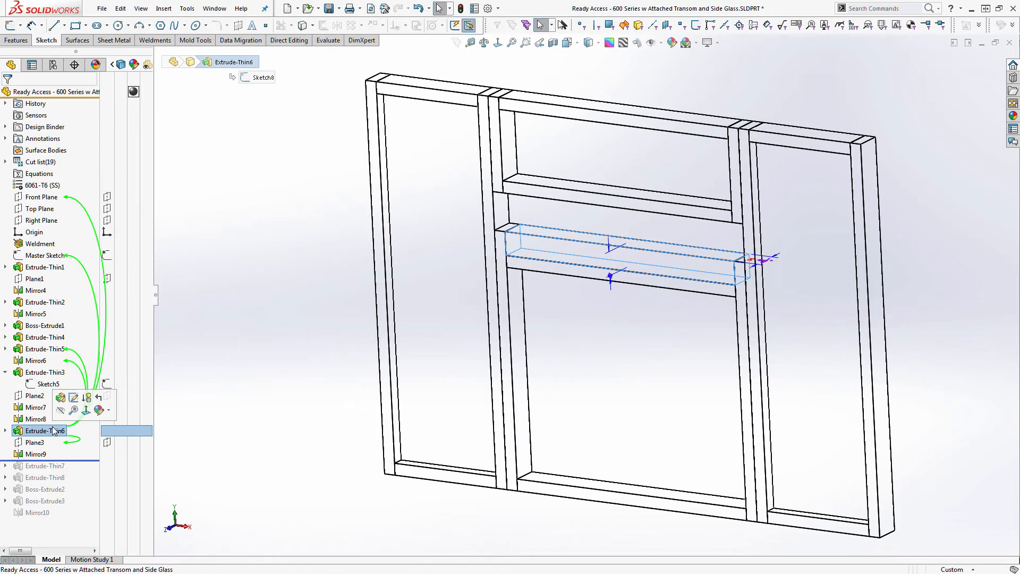
{"action": "mouse_move", "coordinate": [441, 394]}
{"action": "middle_mouse_down"}
{"action": "mouse_move", "coordinate": [416, 405]}
{"action": "mouse_move", "coordinate": [421, 414]}
{"action": "mouse_move", "coordinate": [449, 387]}
{"action": "middle_mouse_up"}
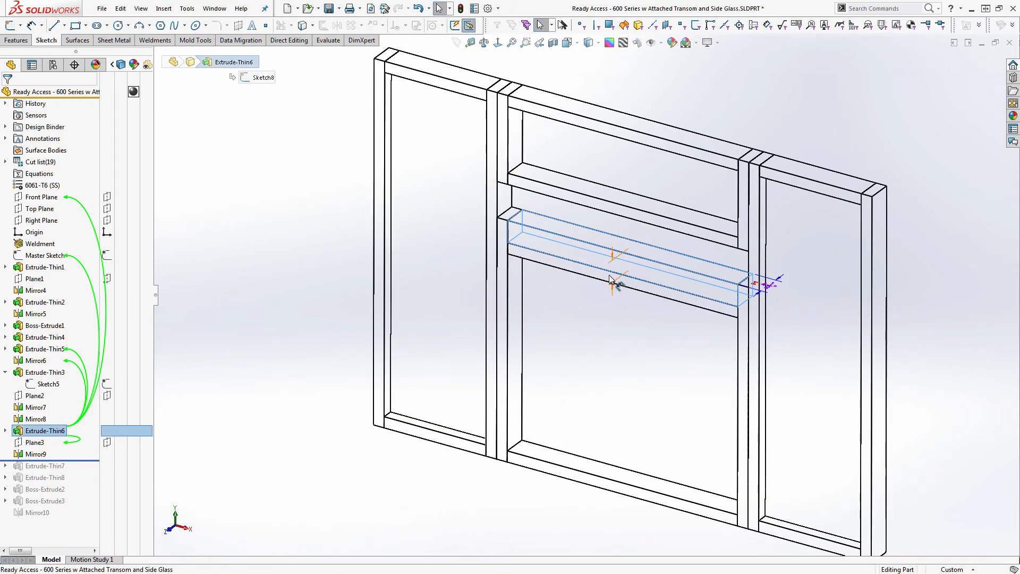
{"action": "left_click_drag", "start_coordinate": [610, 276], "coordinate": [586, 282]}
{"action": "left_click", "coordinate": [278, 347]}
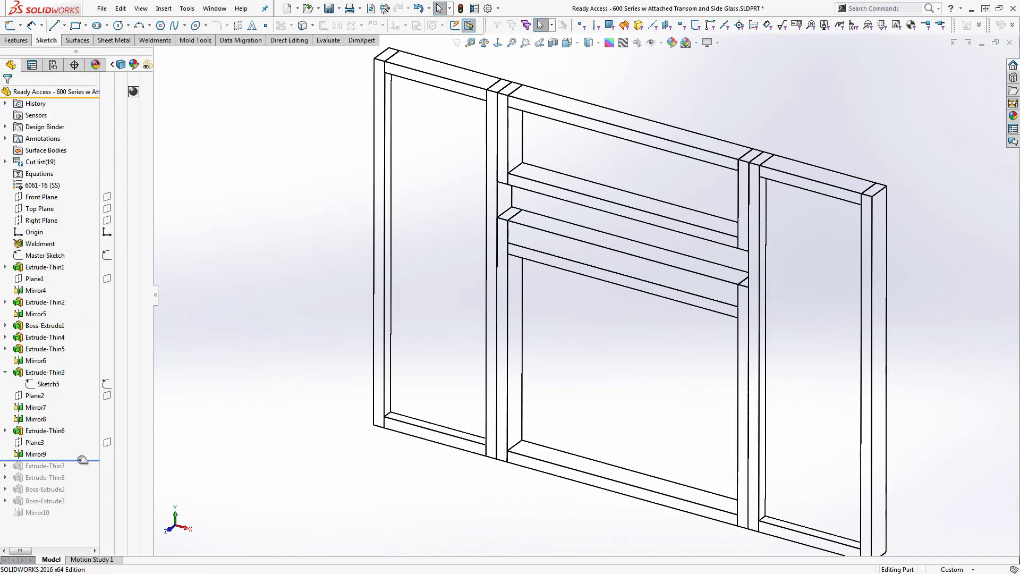
Roll the history forward past Extrude-Thin7 and link that centre post's D5 thickness dimension with the equation ="D5@Extrude-Thin1"
{"action": "left_click_drag", "start_coordinate": [82, 460], "coordinate": [83, 472]}
{"action": "left_click", "coordinate": [45, 466]}
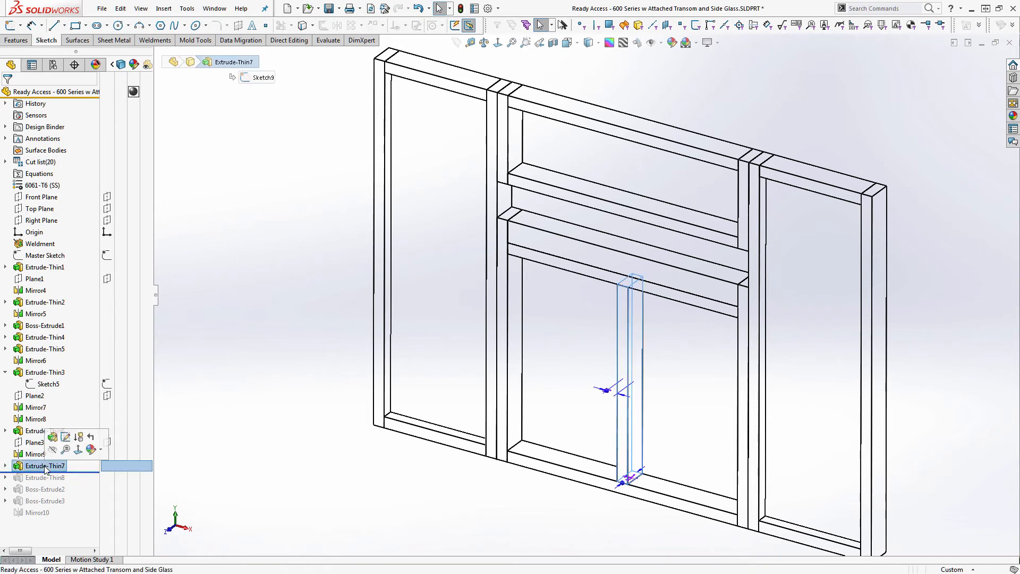
{"action": "double_click", "coordinate": [606, 392]}
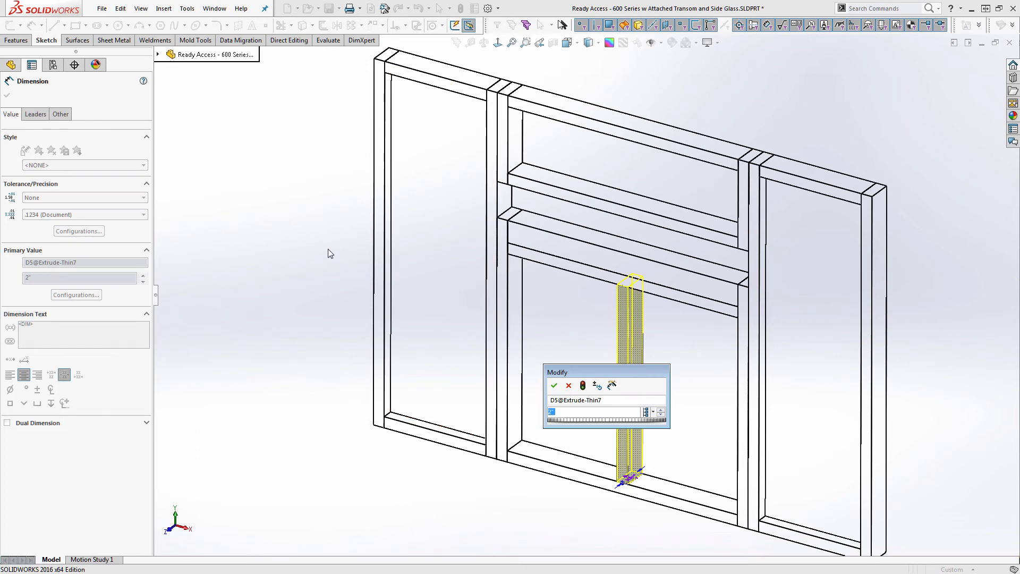
{"action": "left_click", "coordinate": [380, 189]}
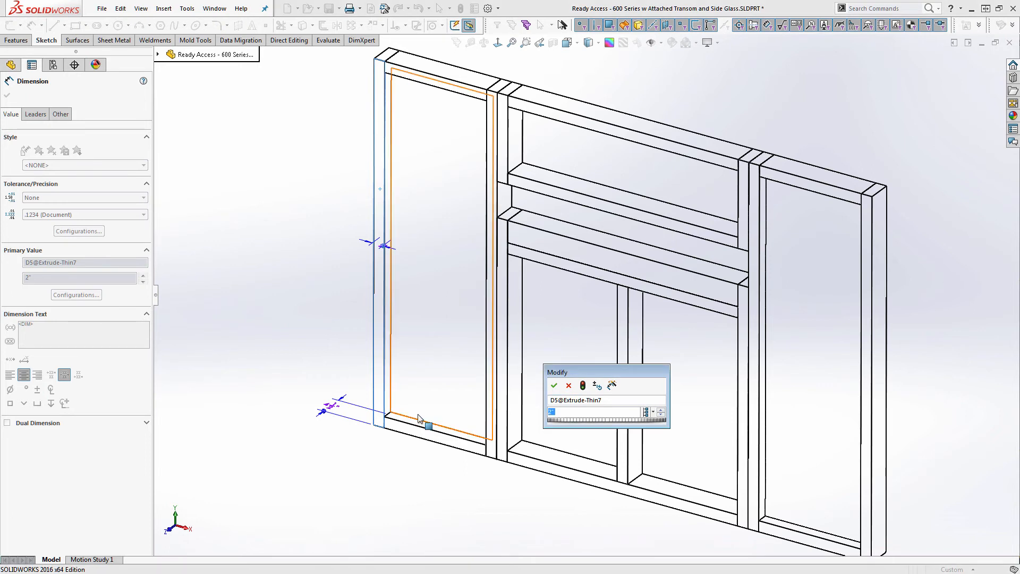
{"action": "type", "text": "="}
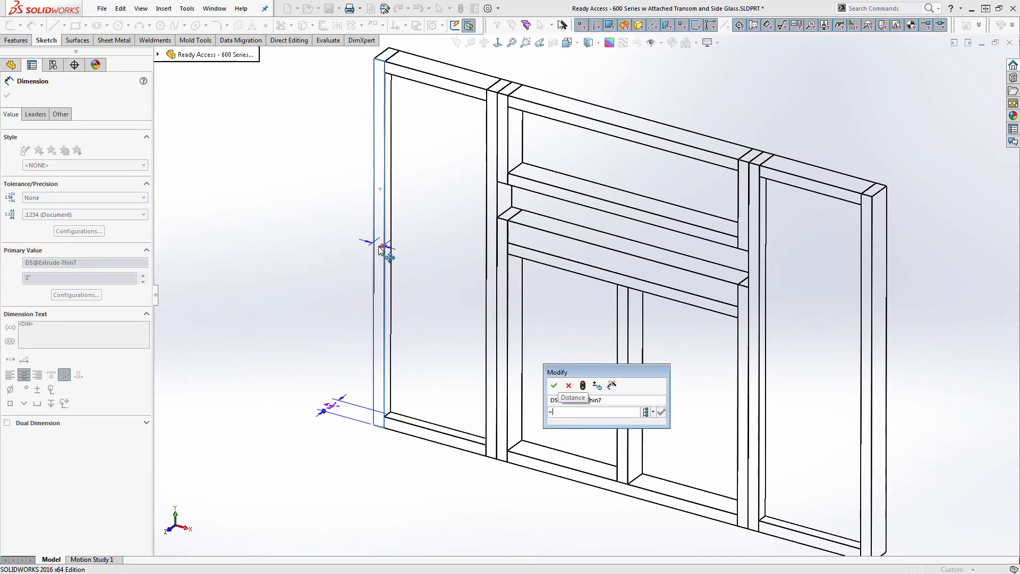
{"action": "left_click", "coordinate": [372, 243]}
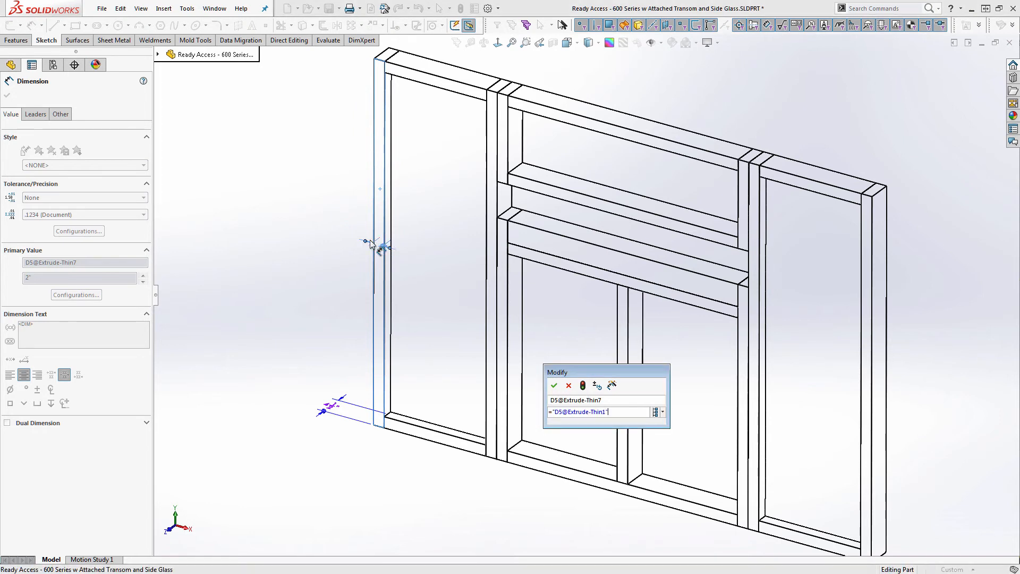
{"action": "left_click", "coordinate": [554, 386]}
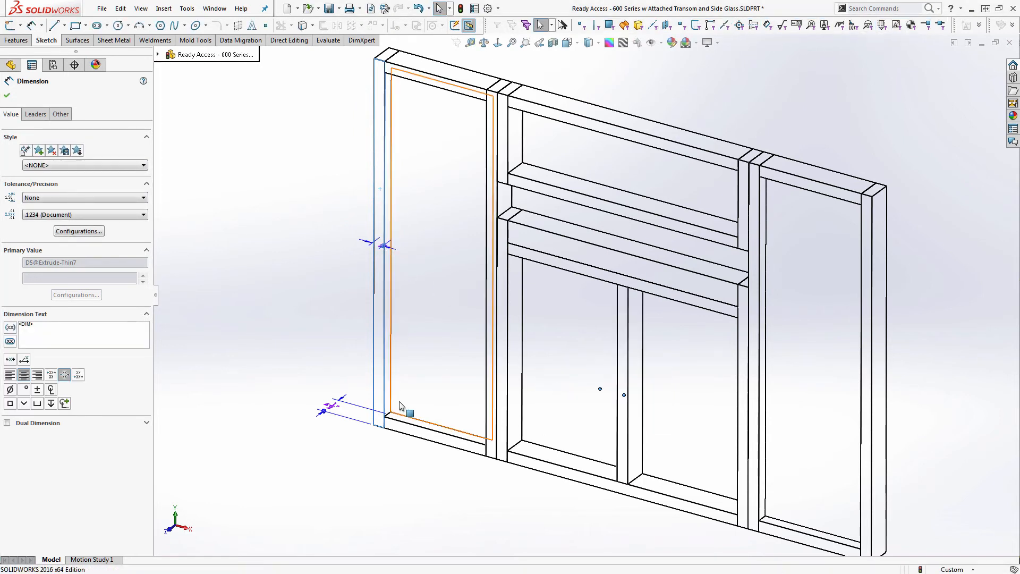
{"action": "left_click", "coordinate": [323, 474]}
Link the D1 depth dimension of Extrude-Thin7, the centre post, with the equation ="D1@Extrude-Thin1"
{"action": "left_click", "coordinate": [641, 423]}
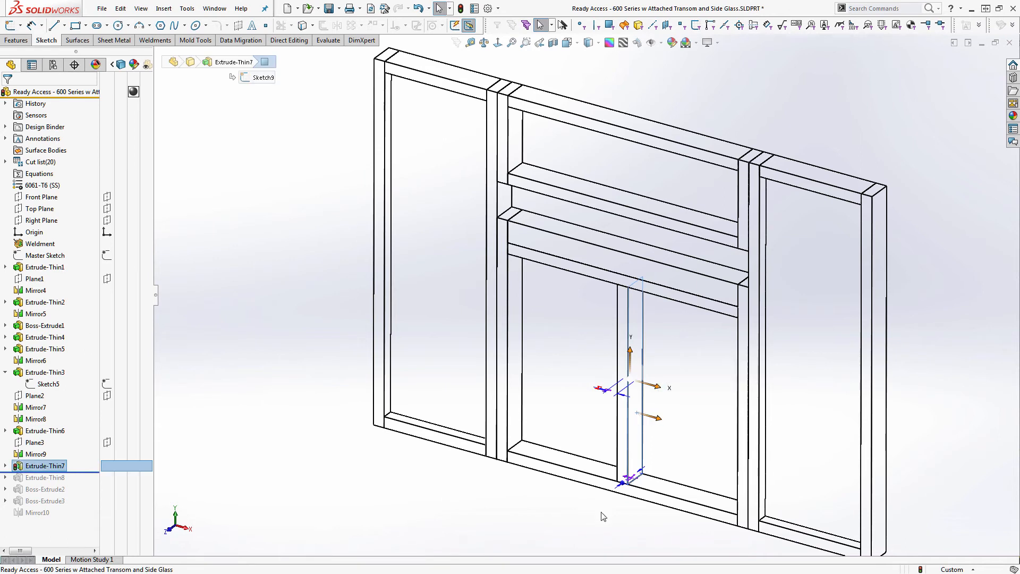
{"action": "double_click", "coordinate": [632, 476]}
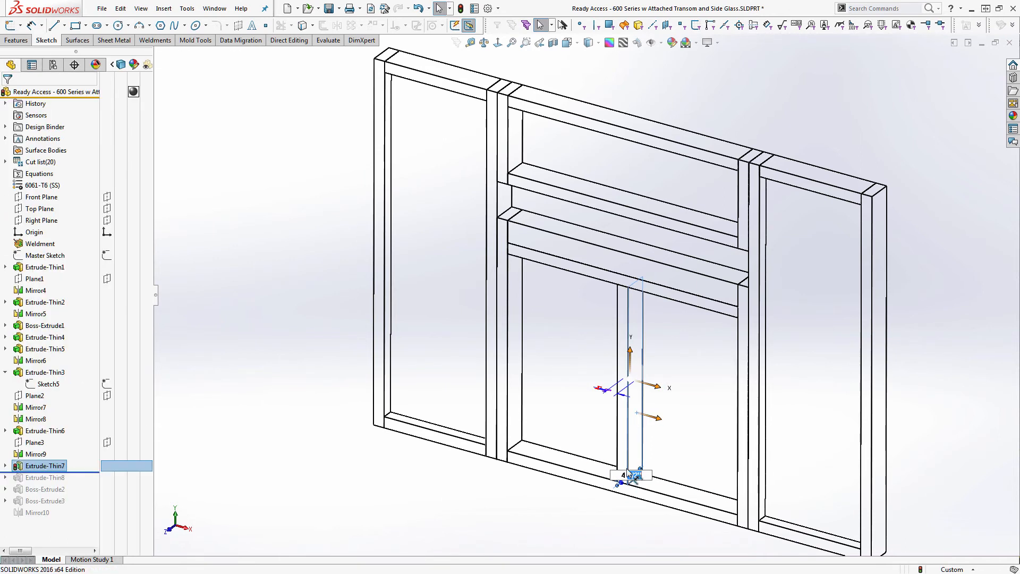
{"action": "key", "text": "Escape"}
{"action": "left_click", "coordinate": [628, 469]}
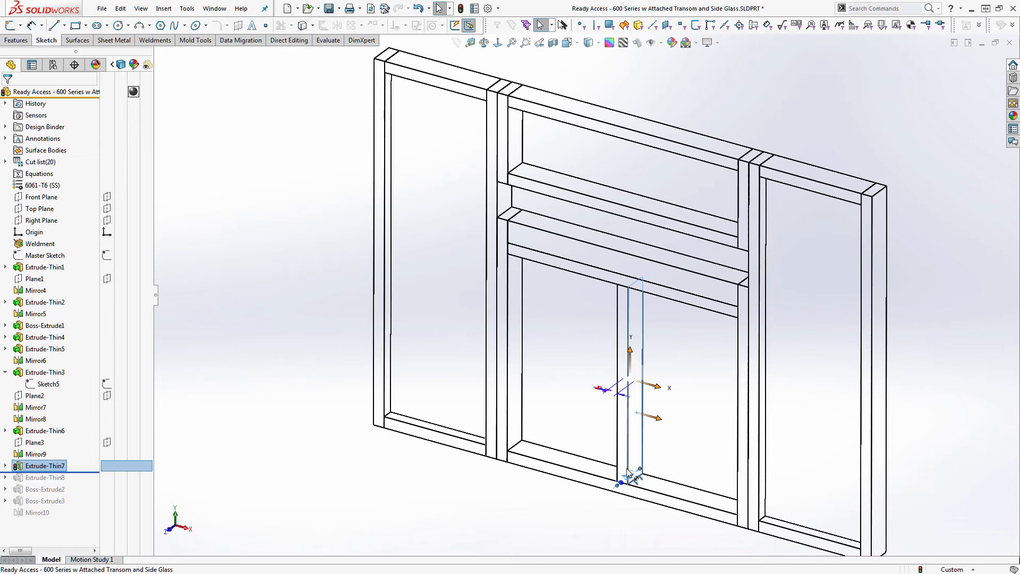
{"action": "double_click", "coordinate": [629, 470]}
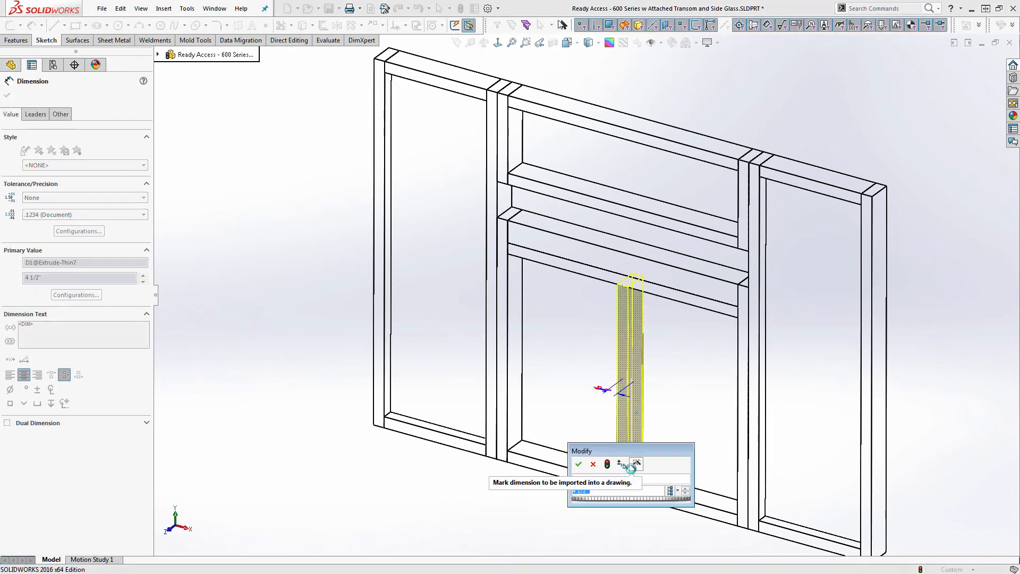
{"action": "type", "text": "="}
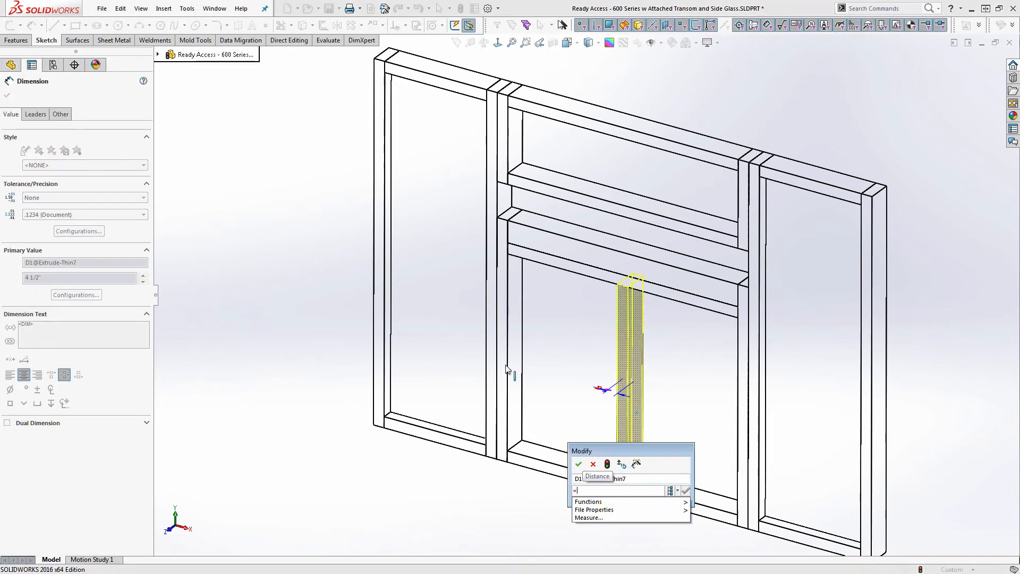
{"action": "left_click", "coordinate": [382, 272]}
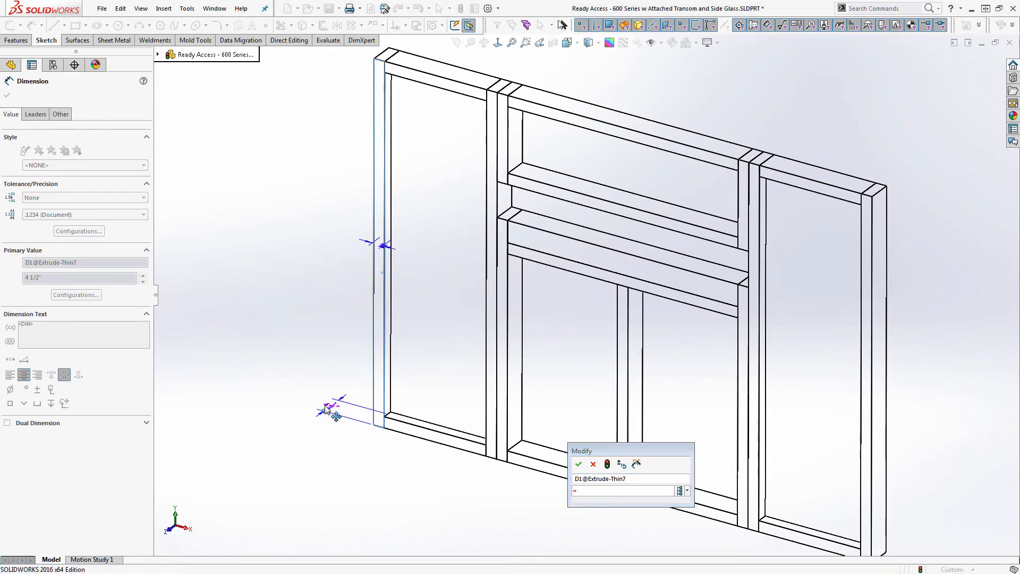
{"action": "left_click", "coordinate": [333, 409]}
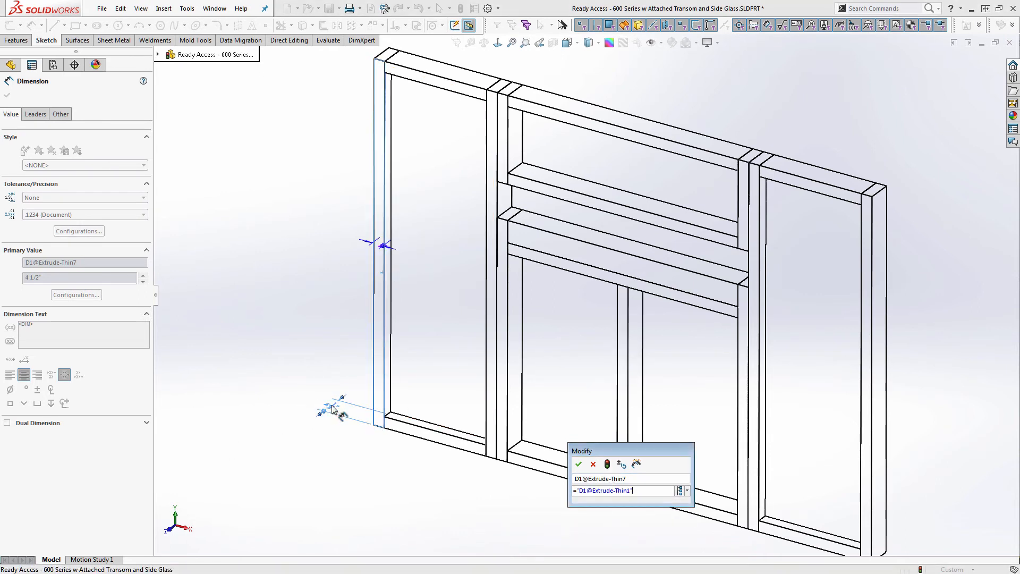
{"action": "left_click", "coordinate": [579, 466]}
{"action": "left_click", "coordinate": [364, 473]}
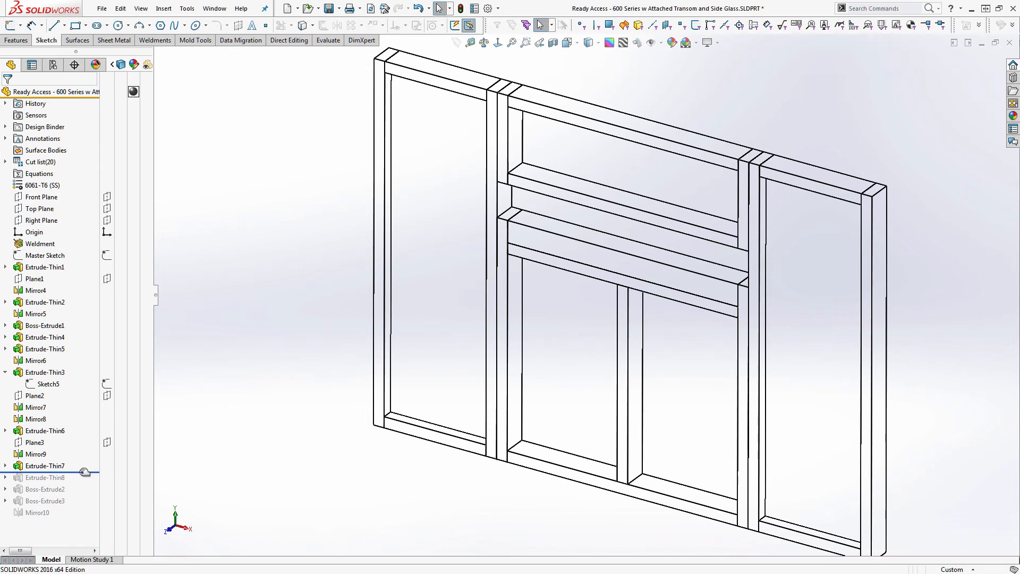
Roll the feature history forward past Extrude-Thin8, the panel below the transom, and show its dimensions
{"action": "left_click_drag", "start_coordinate": [84, 472], "coordinate": [85, 483]}
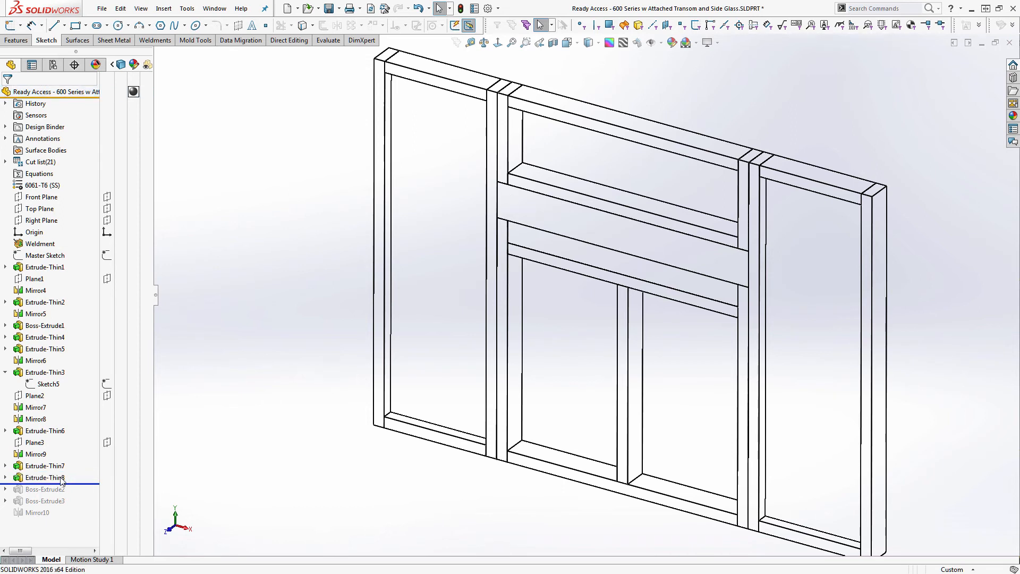
{"action": "left_click", "coordinate": [59, 478]}
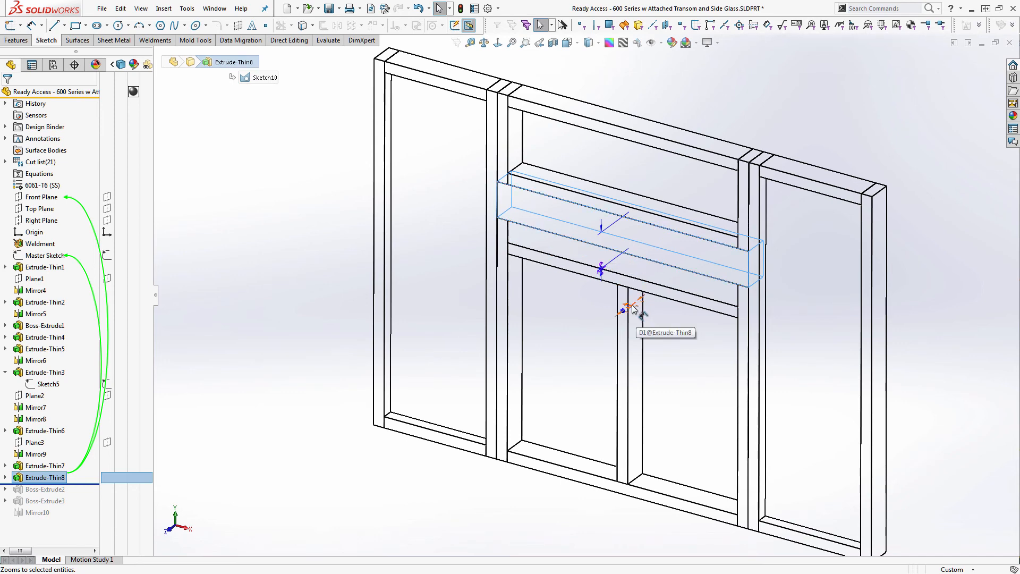
{"action": "double_click", "coordinate": [634, 309]}
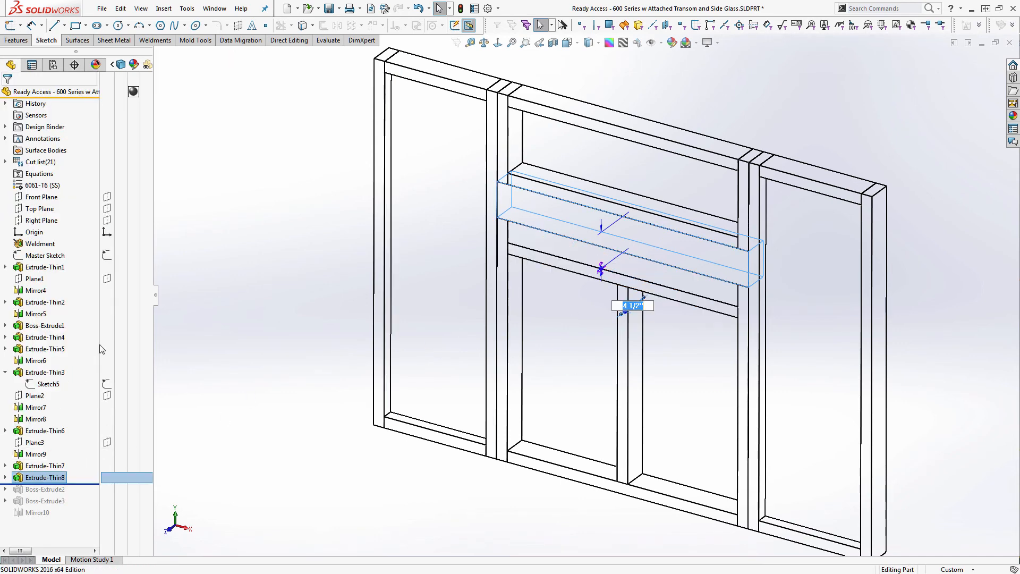
{"action": "key", "text": "BackSpace"}
{"action": "left_click", "coordinate": [378, 264]}
{"action": "left_click", "coordinate": [379, 266]}
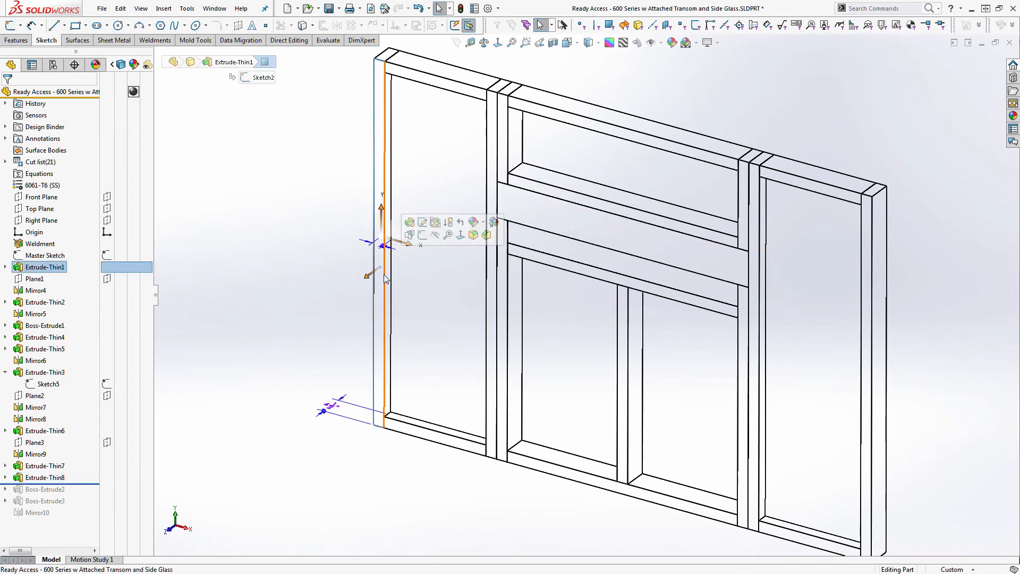
{"action": "left_click", "coordinate": [569, 252]}
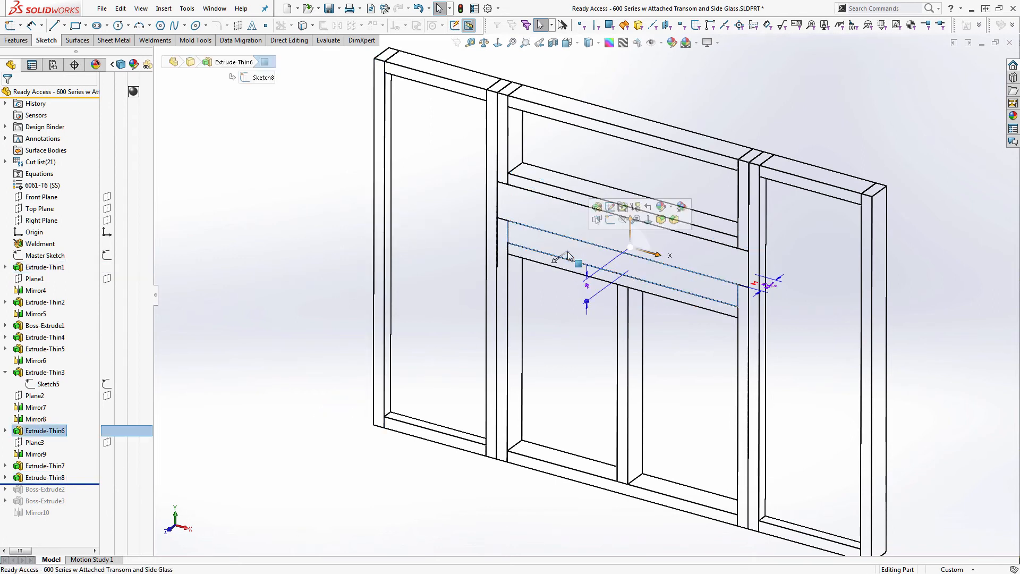
{"action": "left_click", "coordinate": [612, 232]}
{"action": "left_click", "coordinate": [632, 304]}
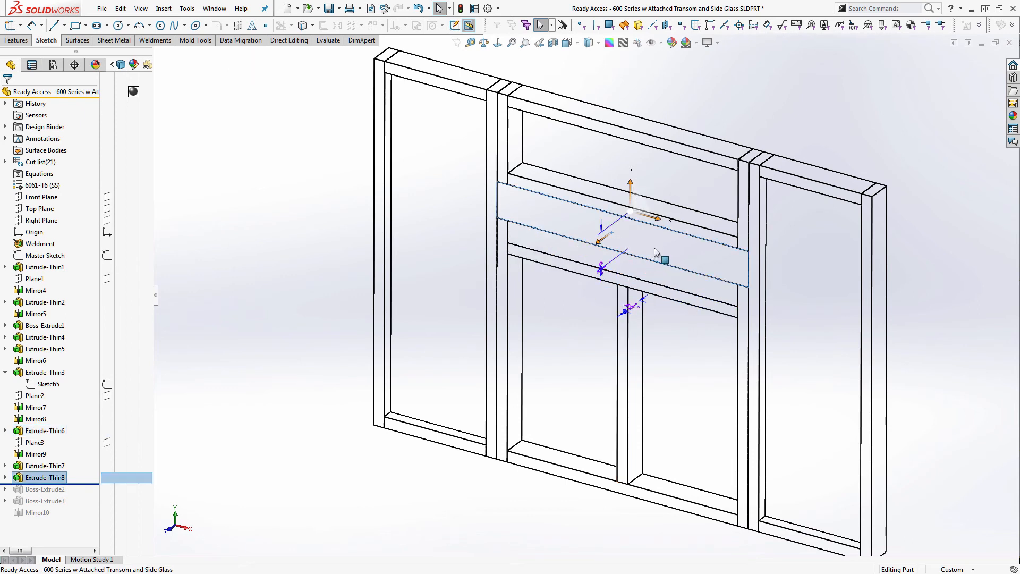
{"action": "left_click", "coordinate": [626, 249]}
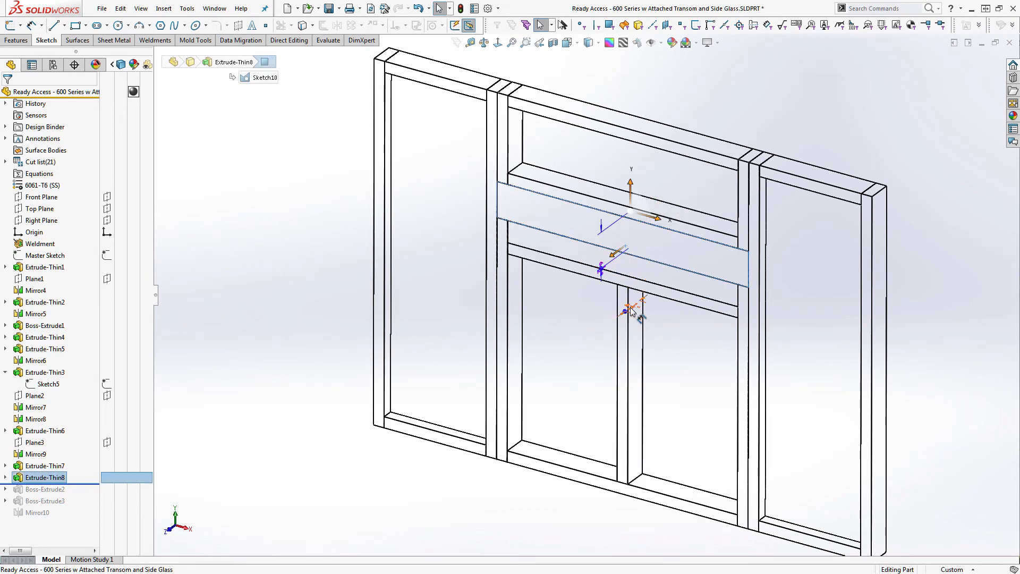
{"action": "left_click", "coordinate": [631, 309]}
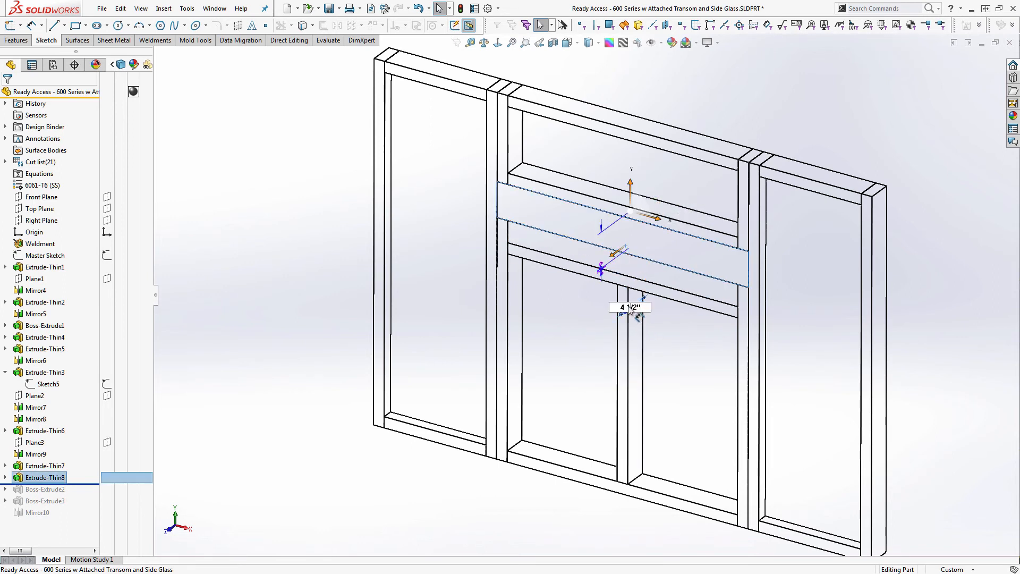
{"action": "key", "text": "Escape"}
Link the D1 depth dimension of Extrude-Thin8, the panel below the transom, with the equation ="D1@Extrude-Thin1"
{"action": "left_click", "coordinate": [635, 251]}
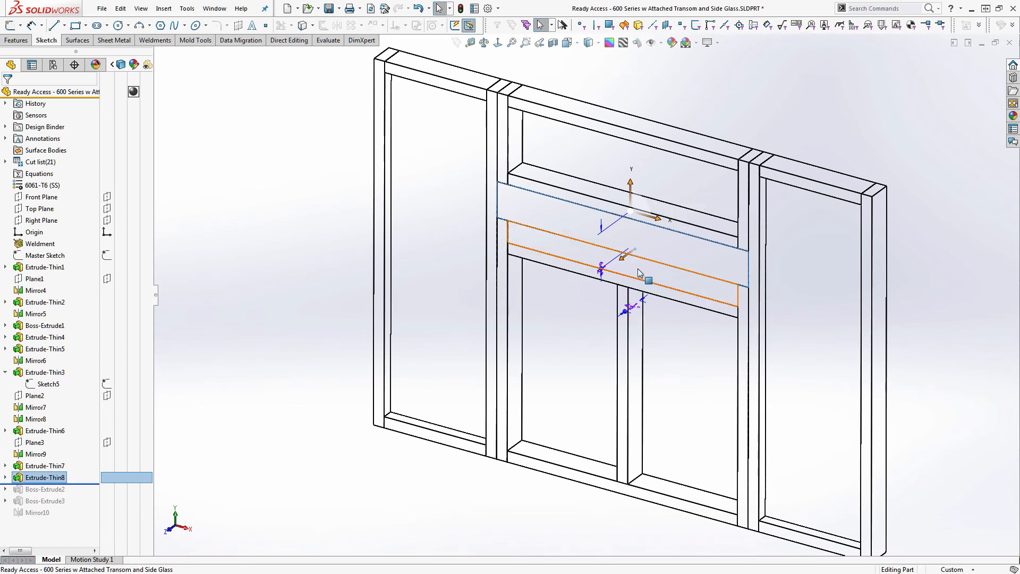
{"action": "left_click", "coordinate": [630, 307]}
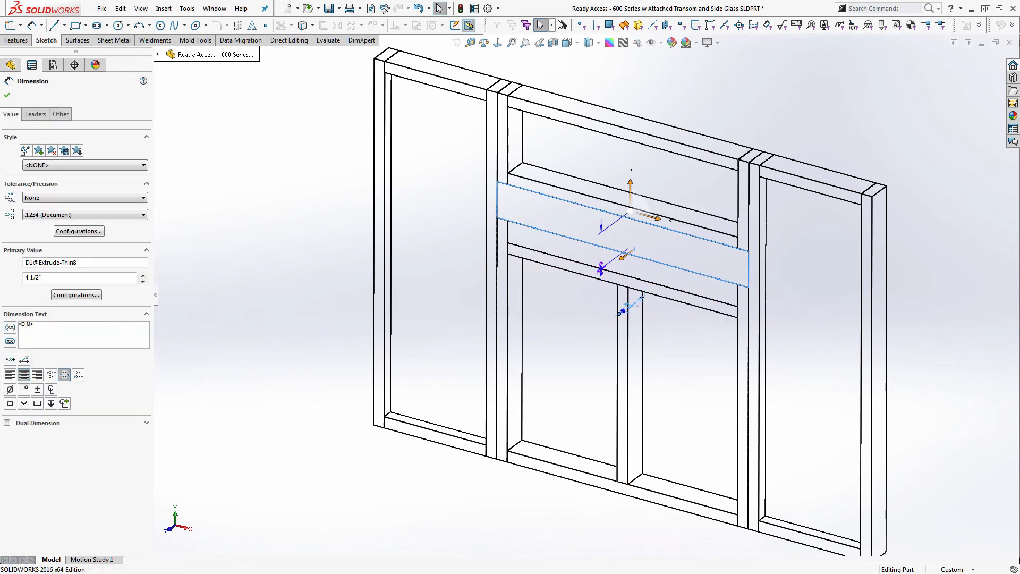
{"action": "double_click", "coordinate": [630, 307]}
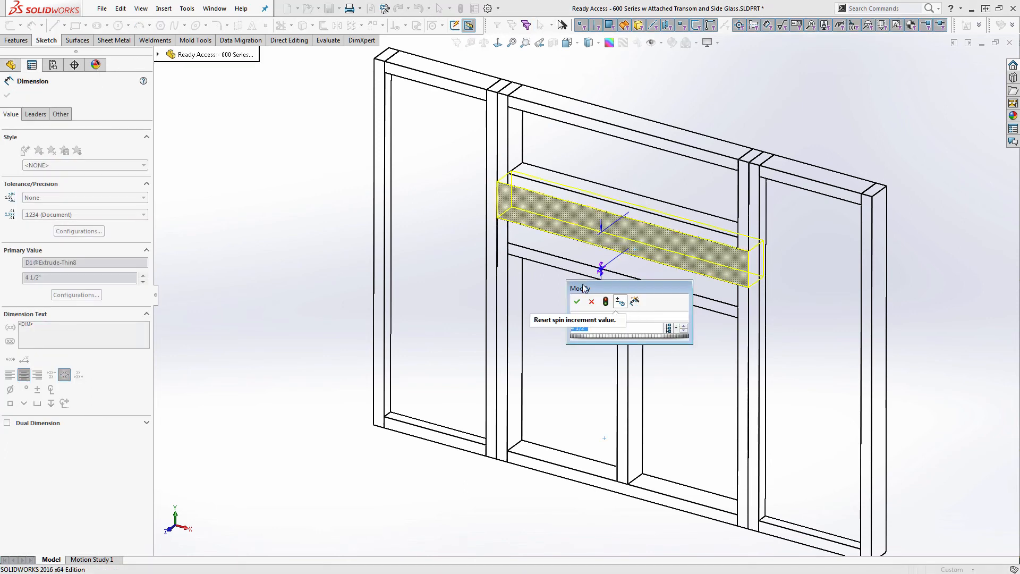
{"action": "type", "text": "="}
{"action": "left_click", "coordinate": [378, 235]}
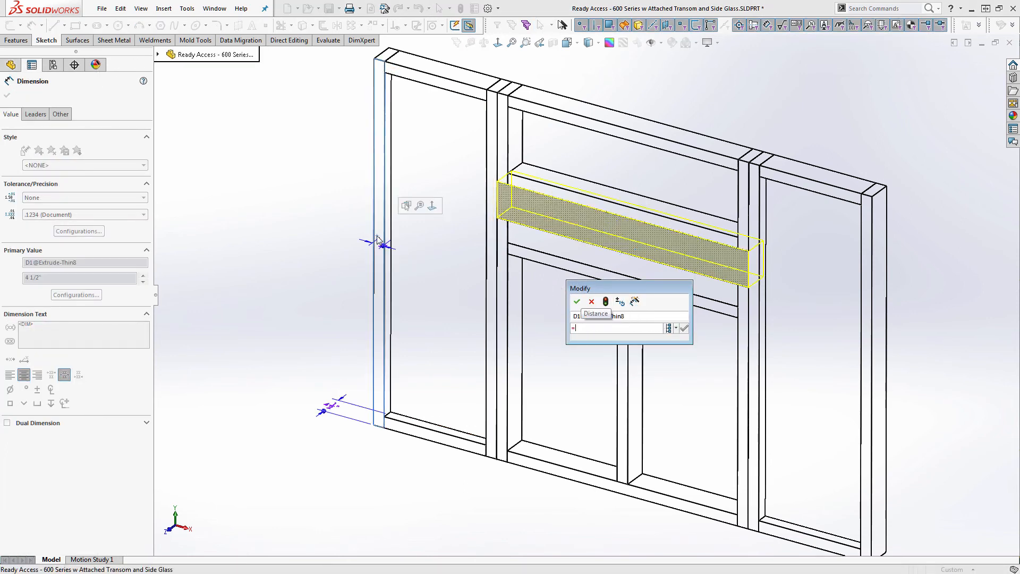
{"action": "left_click", "coordinate": [335, 412]}
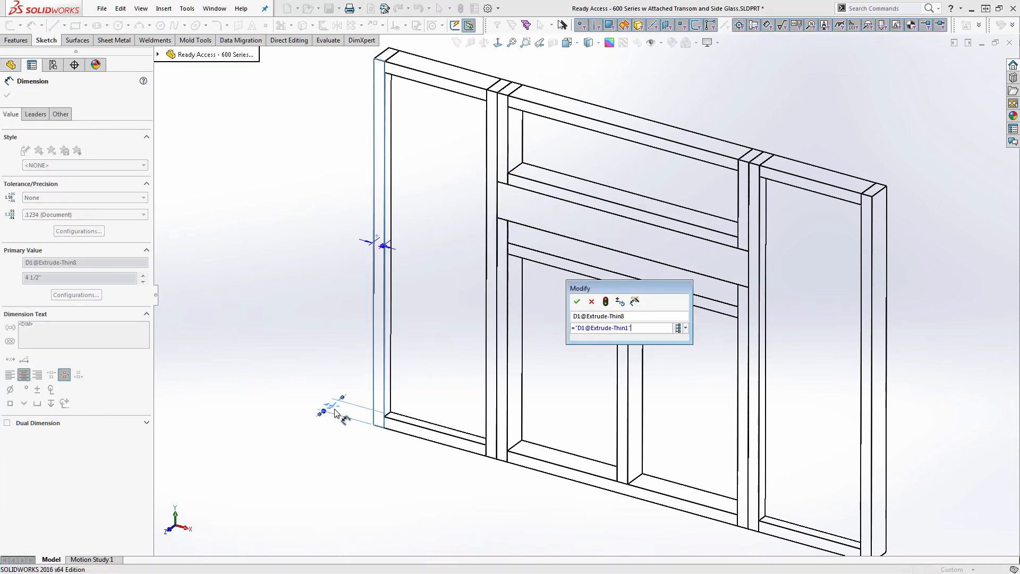
{"action": "left_click", "coordinate": [578, 301]}
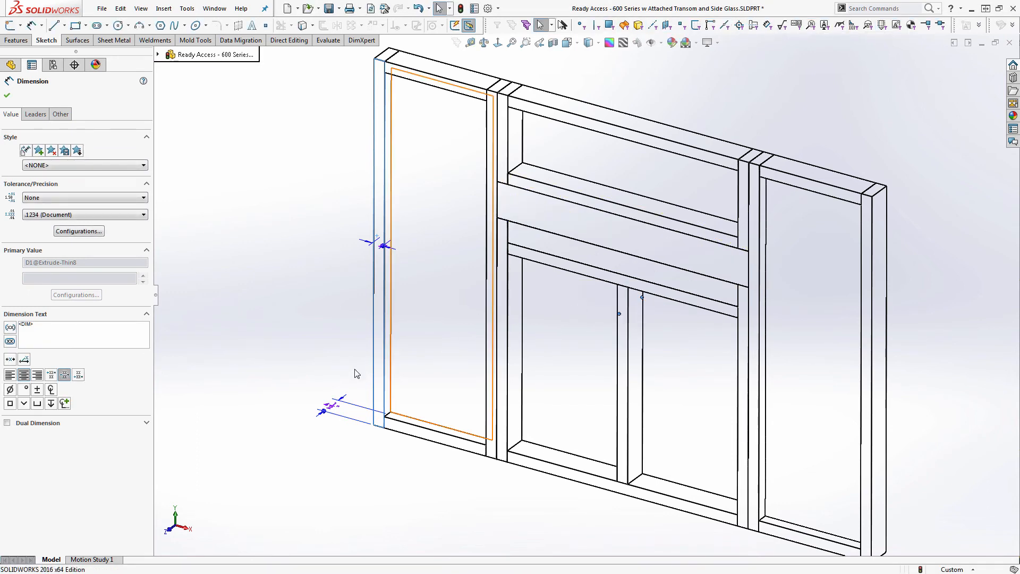
{"action": "left_click", "coordinate": [321, 362]}
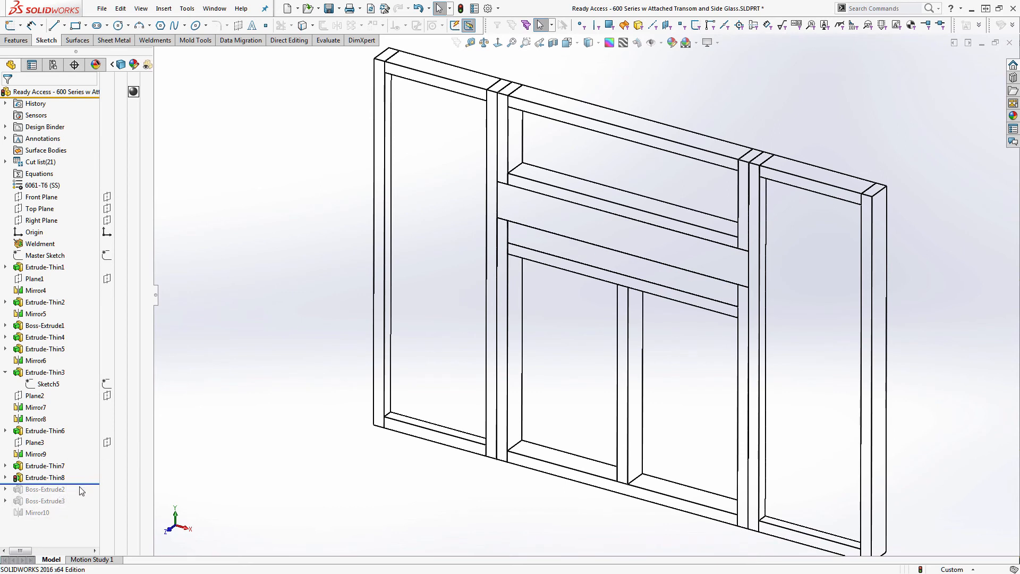
Roll the history forward past Boss-Extrude2, the transom glass, and link its D1 thickness with the equation ="D1@Boss-Extrude1"
{"action": "left_click_drag", "start_coordinate": [83, 484], "coordinate": [61, 495]}
{"action": "left_click", "coordinate": [56, 489]}
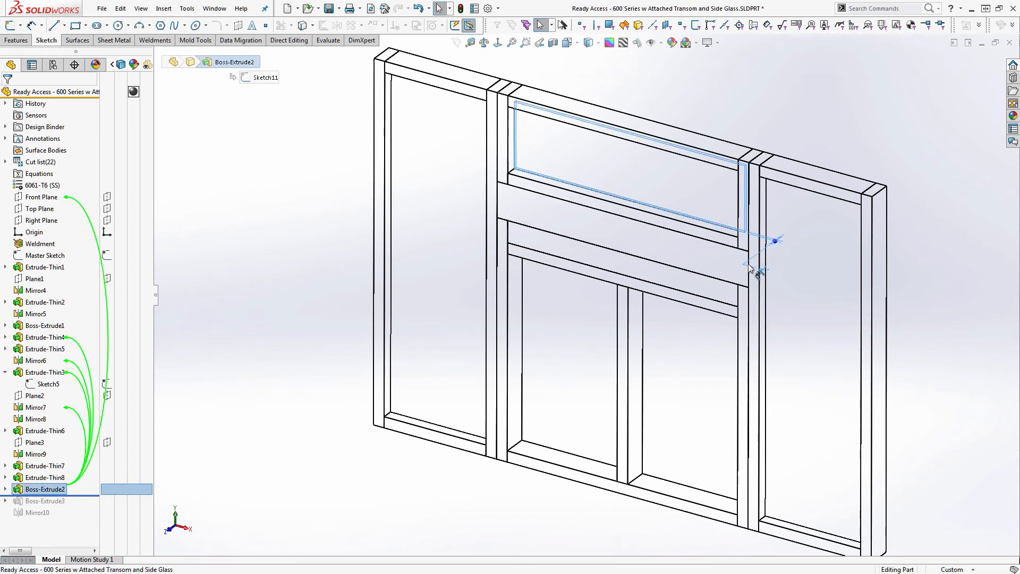
{"action": "left_click", "coordinate": [766, 273]}
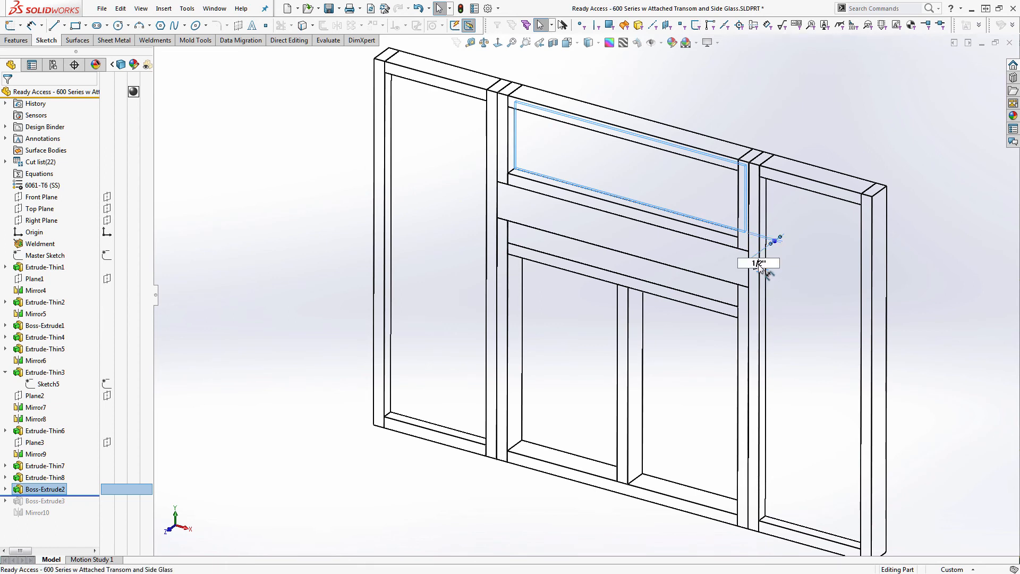
{"action": "left_click", "coordinate": [759, 263]}
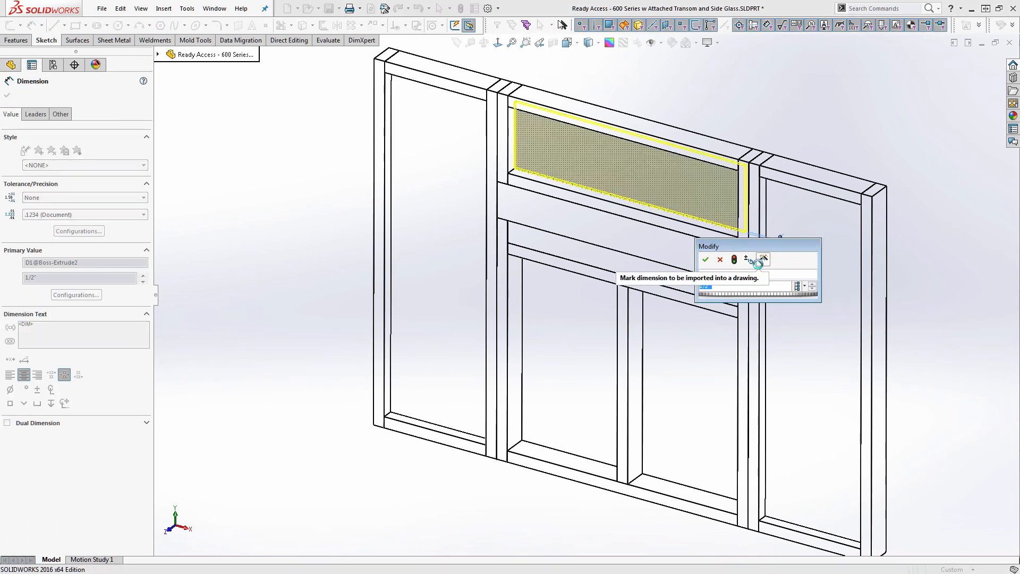
{"action": "type", "text": "="}
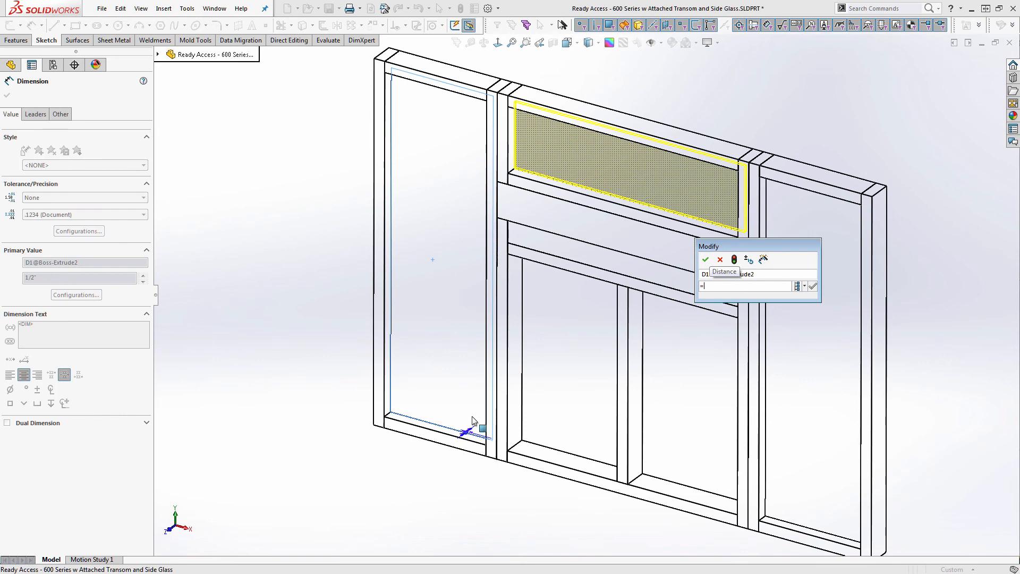
{"action": "left_click", "coordinate": [467, 432]}
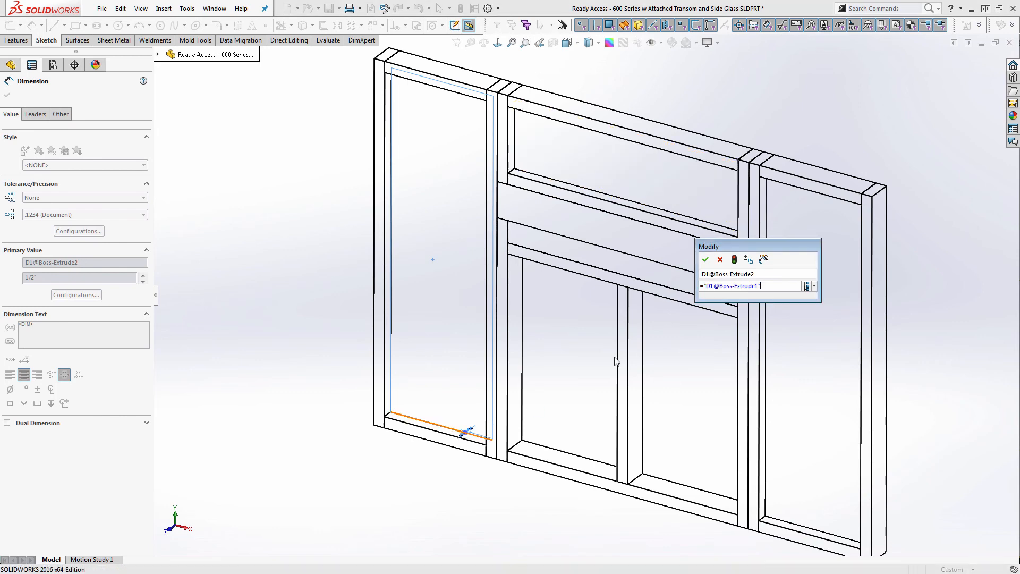
{"action": "left_click", "coordinate": [708, 259]}
{"action": "left_click", "coordinate": [322, 441]}
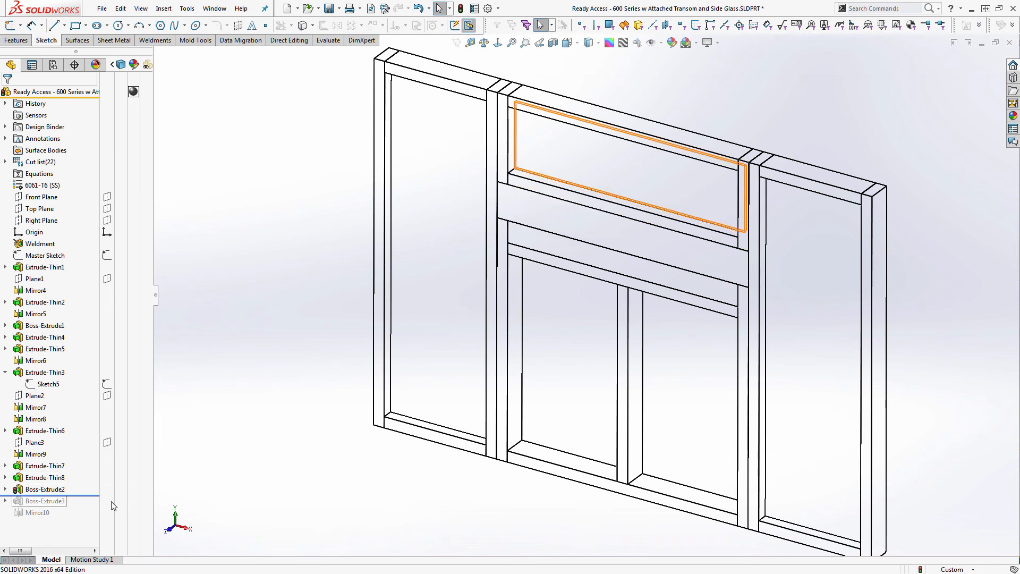
Roll the history forward past Boss-Extrude3, the left door glass, and move its D1 thickness dimension clear below the frame
{"action": "left_click_drag", "start_coordinate": [94, 496], "coordinate": [88, 505]}
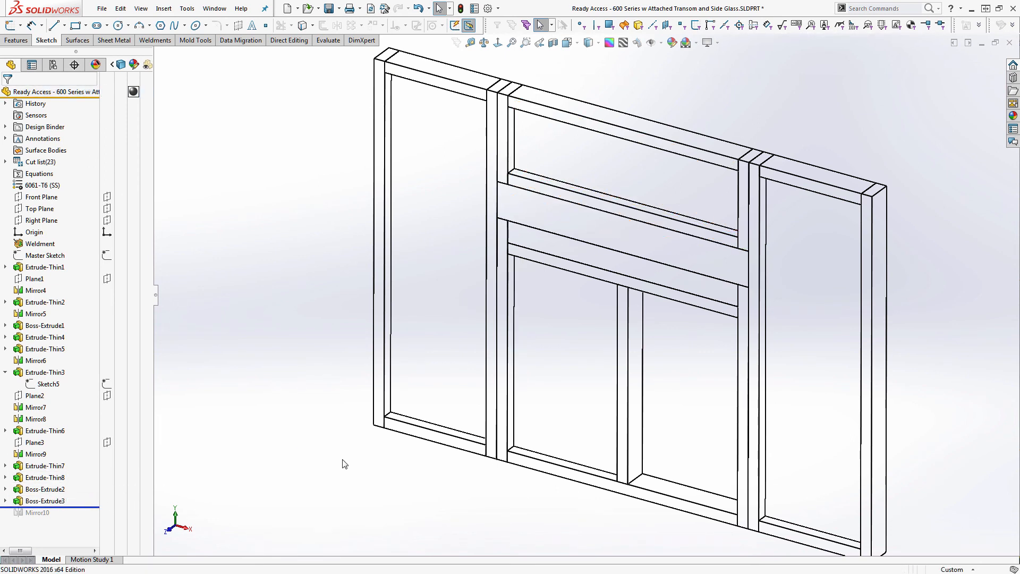
{"action": "left_click", "coordinate": [606, 392]}
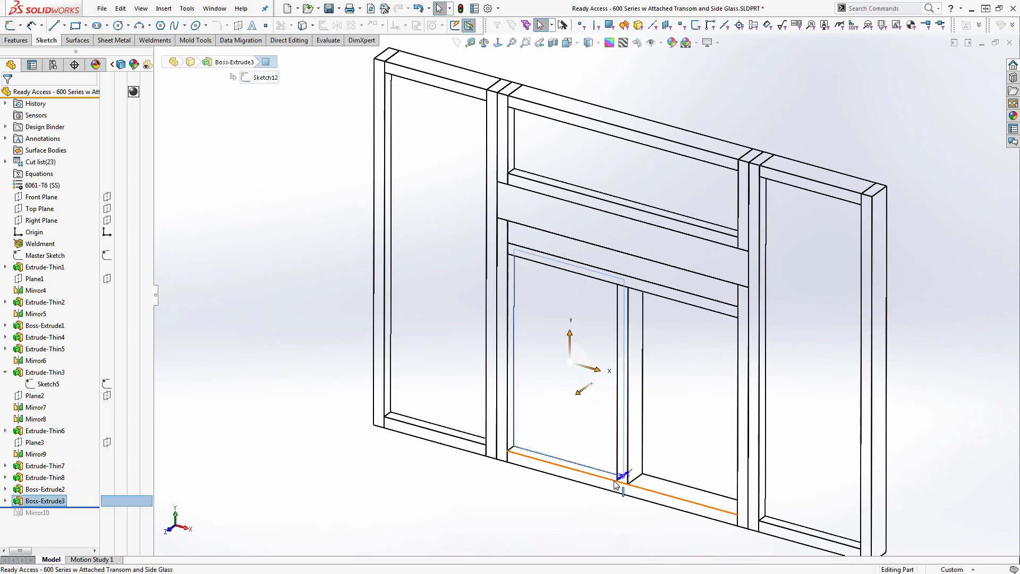
{"action": "left_click_drag", "start_coordinate": [621, 476], "coordinate": [567, 498]}
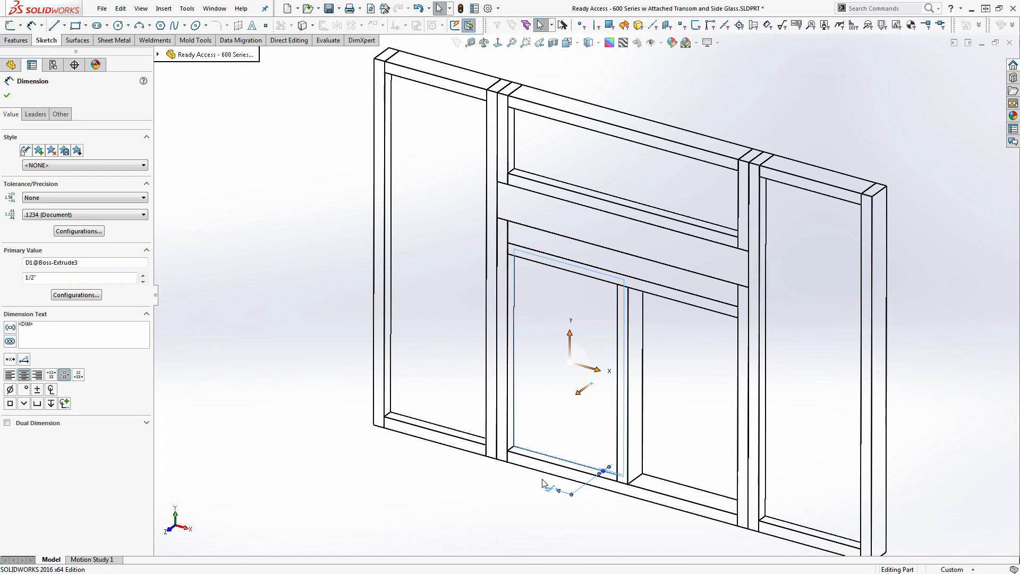
Link the D1 thickness dimension of Boss-Extrude3, the left door glass, with the equation ="D1@Boss-Extrude1"
{"action": "double_click", "coordinate": [550, 489]}
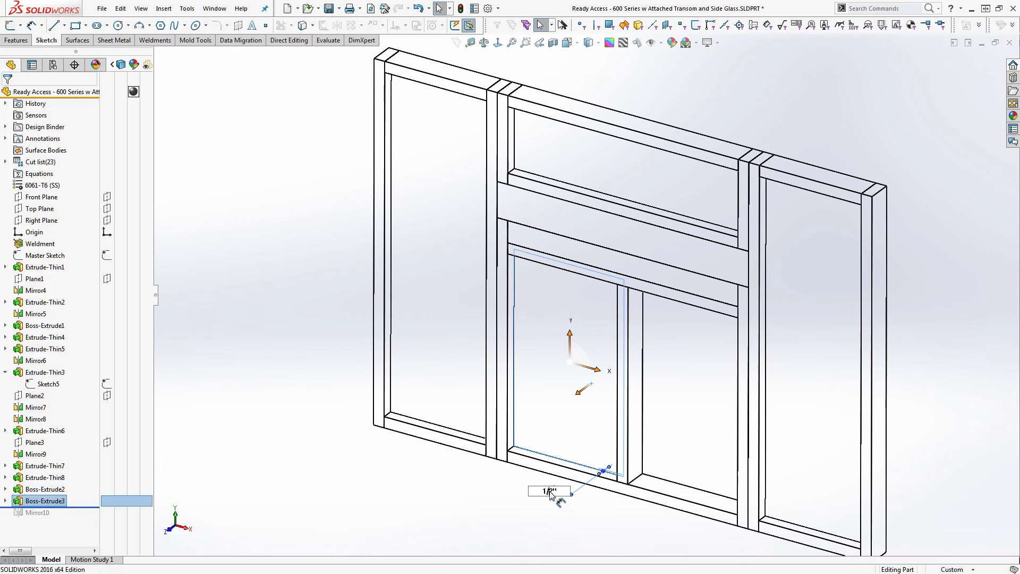
{"action": "left_click", "coordinate": [498, 514]}
{"action": "left_click", "coordinate": [555, 435]}
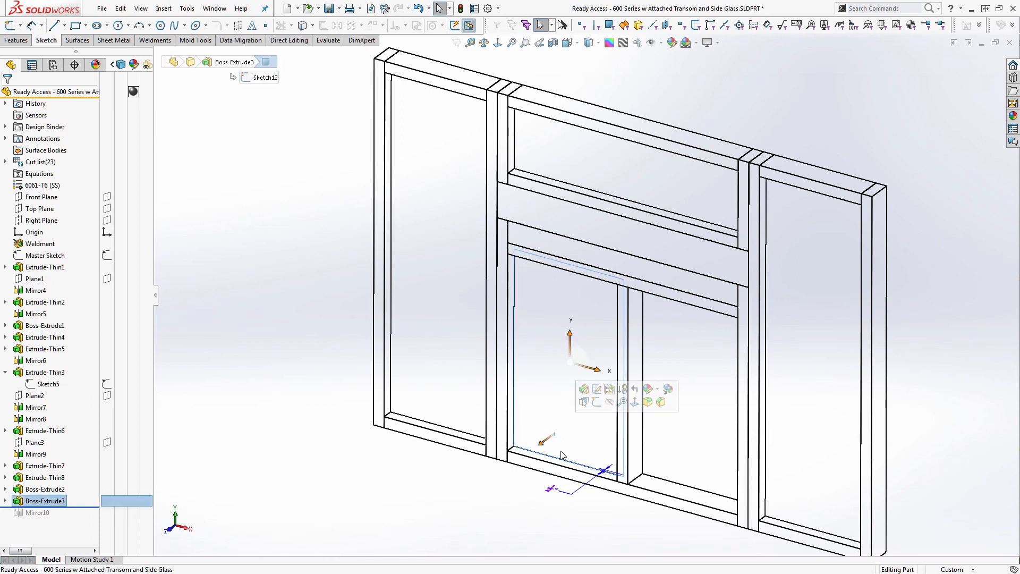
{"action": "double_click", "coordinate": [550, 487]}
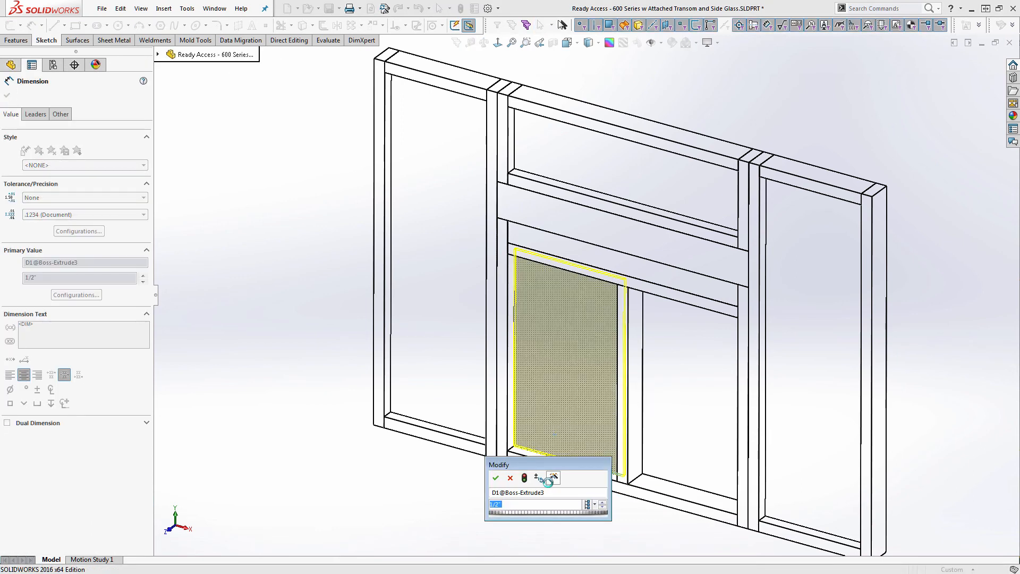
{"action": "type", "text": "=\"D1@Boss-Extrude1"}
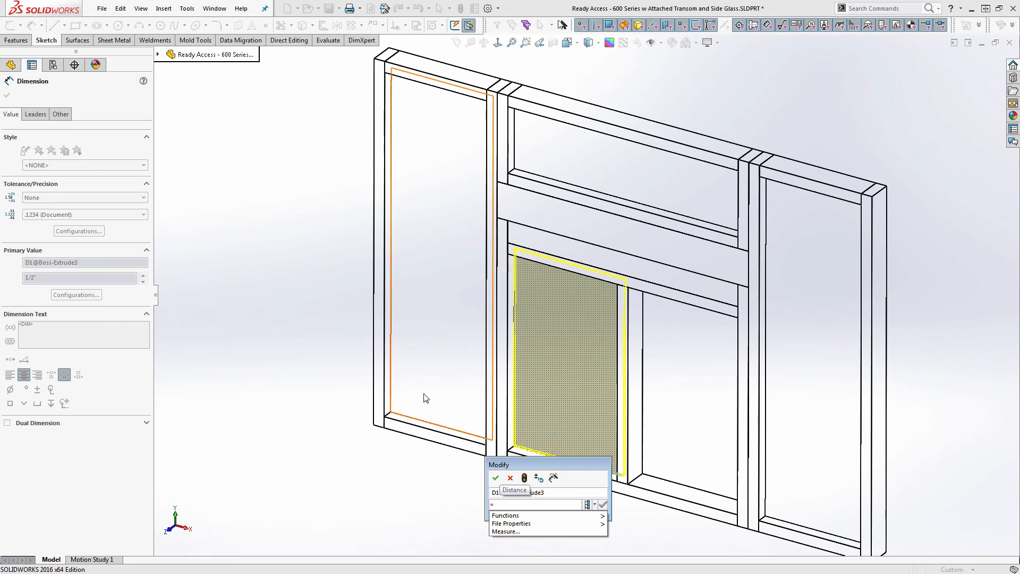
{"action": "left_click", "coordinate": [495, 478]}
{"action": "left_click", "coordinate": [221, 366]}
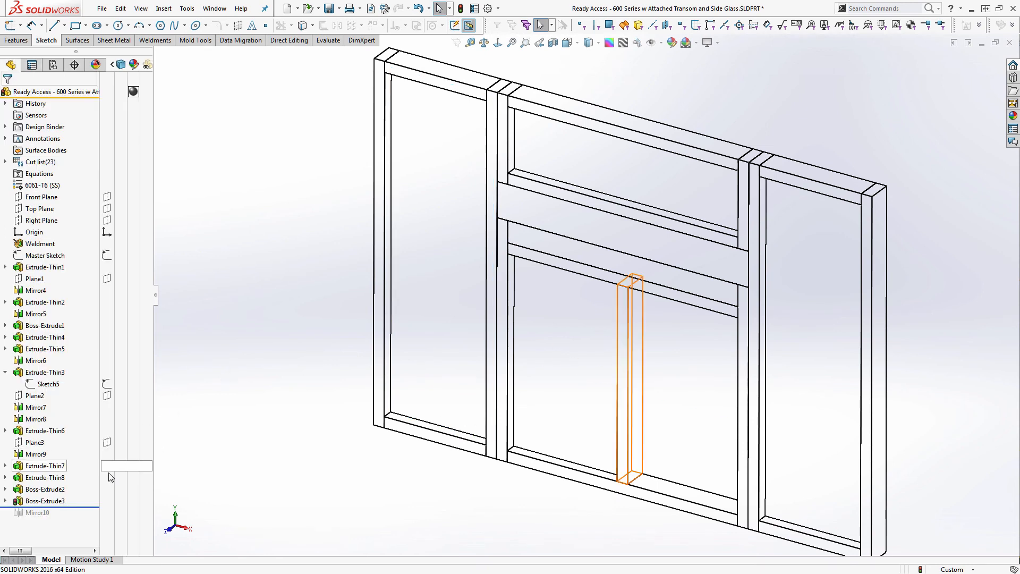
Roll the history forward past Mirror10 to the end and display the whole frame shaded with edges
{"action": "left_click_drag", "start_coordinate": [78, 508], "coordinate": [78, 519]}
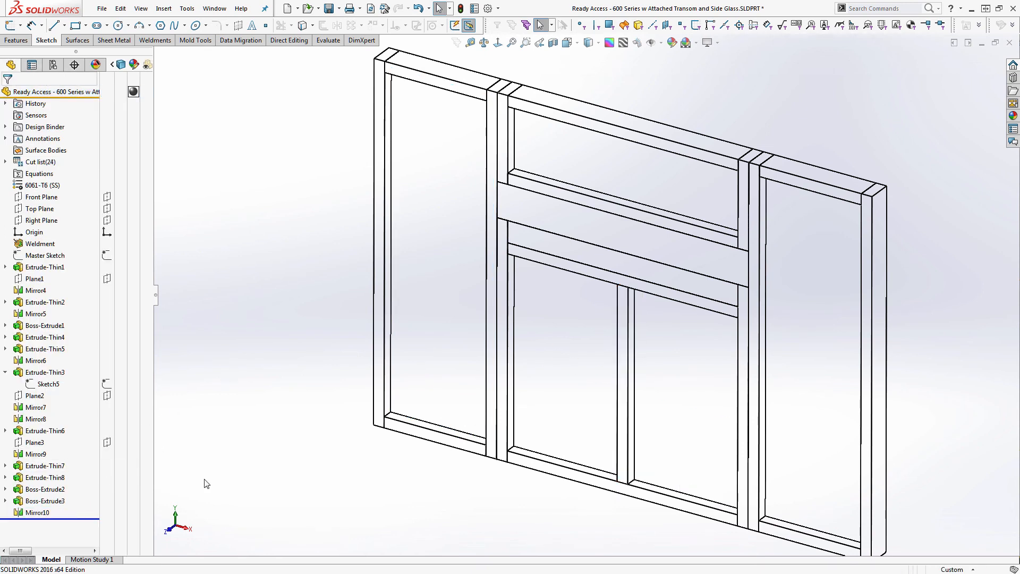
{"action": "left_click", "coordinate": [588, 43]}
{"action": "left_click", "coordinate": [590, 60]}
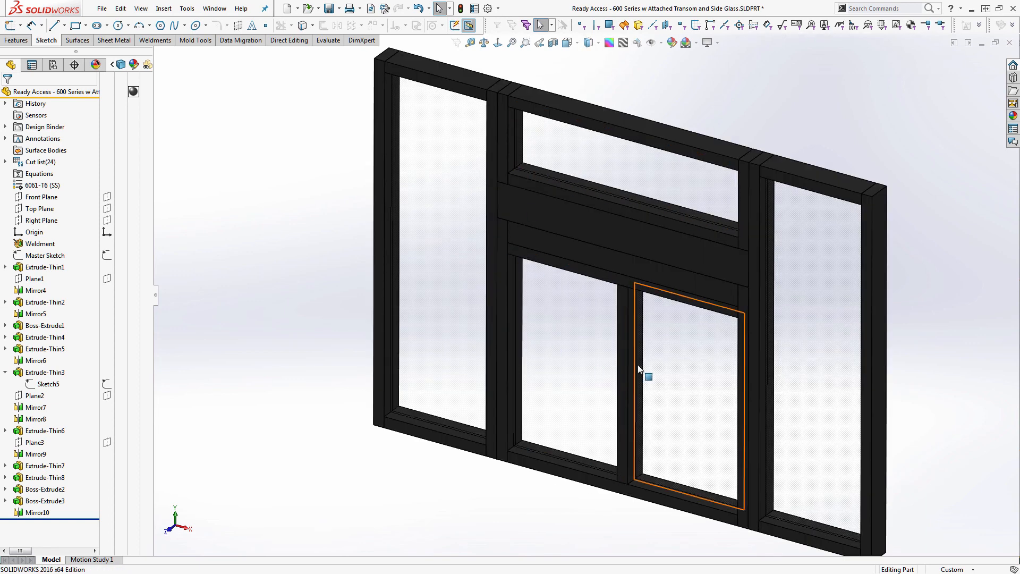
{"action": "mouse_move", "coordinate": [649, 369]}
{"action": "middle_mouse_down"}
{"action": "mouse_move", "coordinate": [622, 266]}
{"action": "mouse_move", "coordinate": [647, 262]}
{"action": "mouse_move", "coordinate": [547, 303]}
{"action": "mouse_move", "coordinate": [454, 303]}
{"action": "mouse_move", "coordinate": [596, 272]}
{"action": "mouse_move", "coordinate": [672, 282]}
{"action": "mouse_move", "coordinate": [638, 284]}
{"action": "mouse_move", "coordinate": [677, 264]}
{"action": "mouse_move", "coordinate": [647, 263]}
{"action": "mouse_move", "coordinate": [649, 294]}
{"action": "middle_mouse_up"}
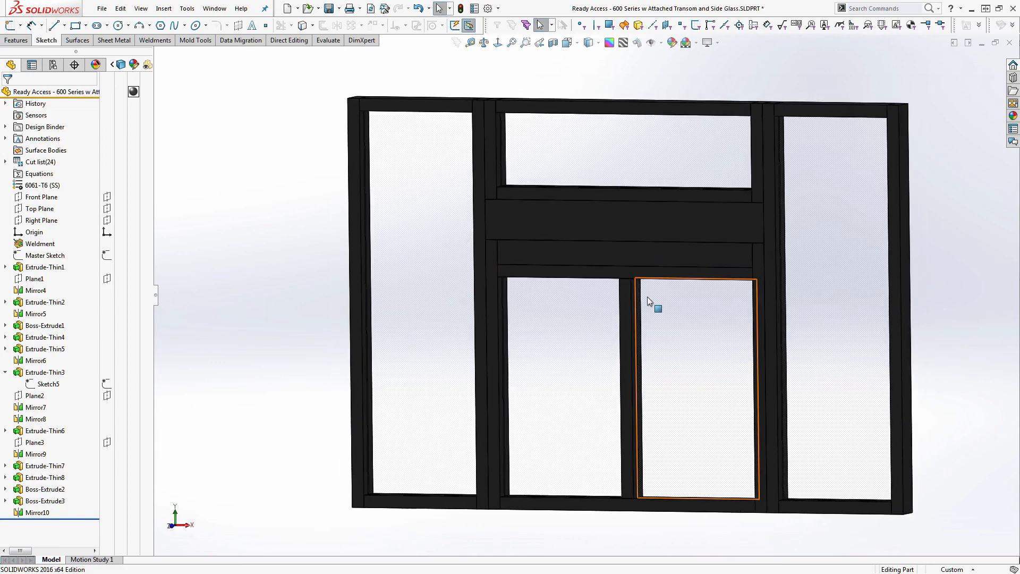